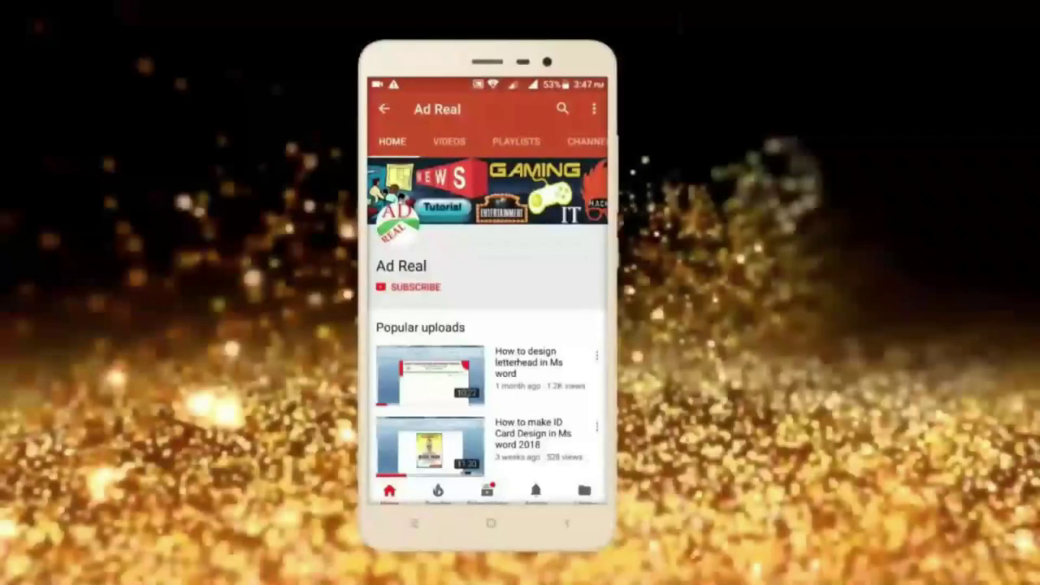
Show the Insert ribbon commands for the blank Document1.
left_click(410, 287)
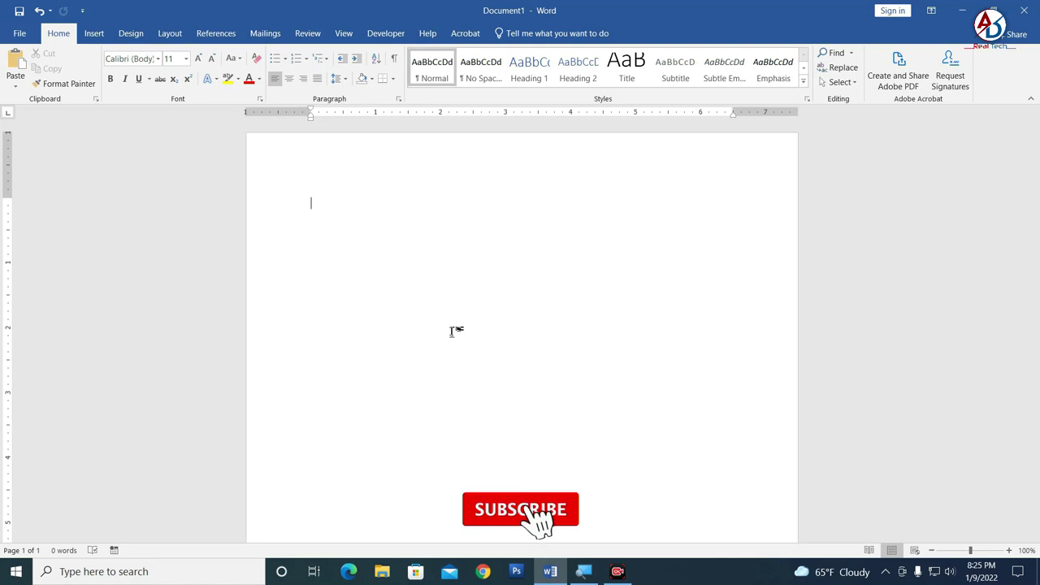
left_click(94, 36)
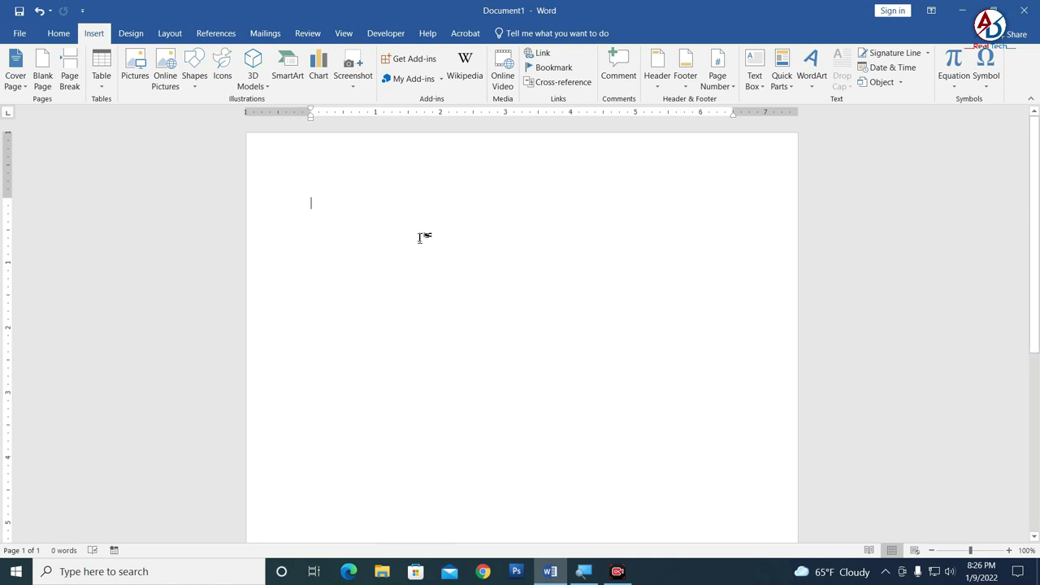
left_click(480, 574)
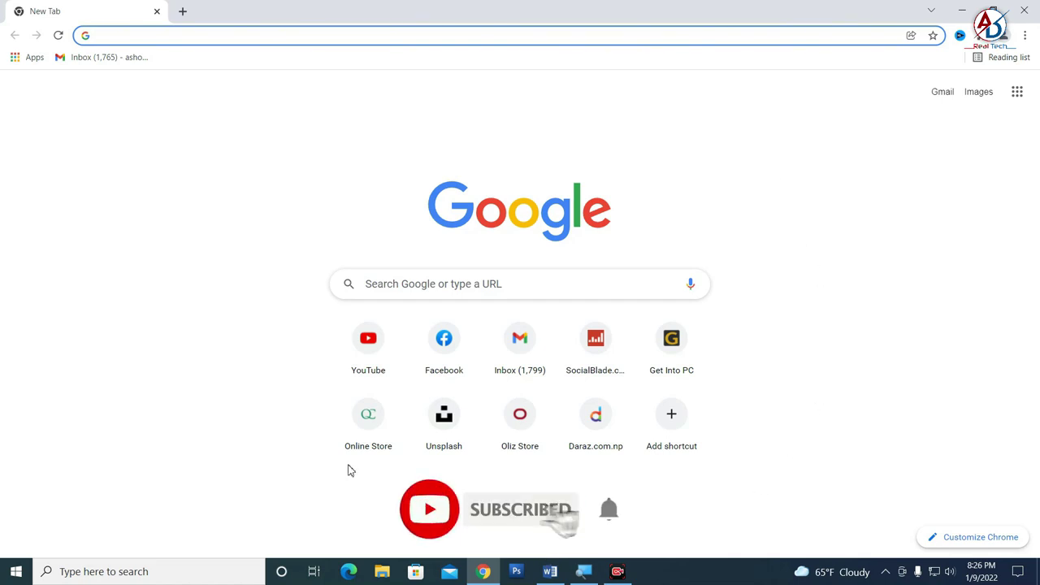
left_click(552, 572)
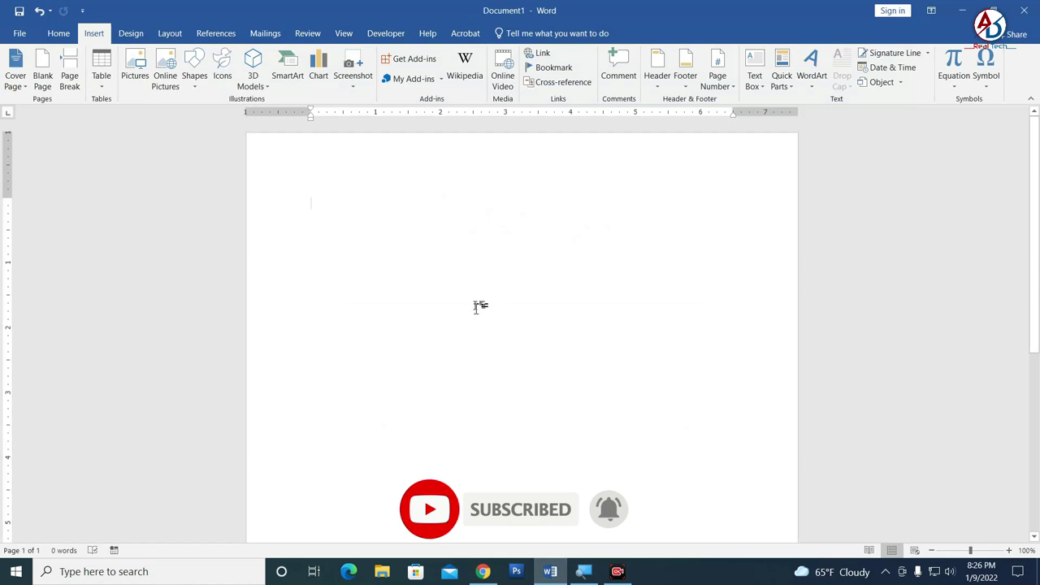
mouse_move(490, 575)
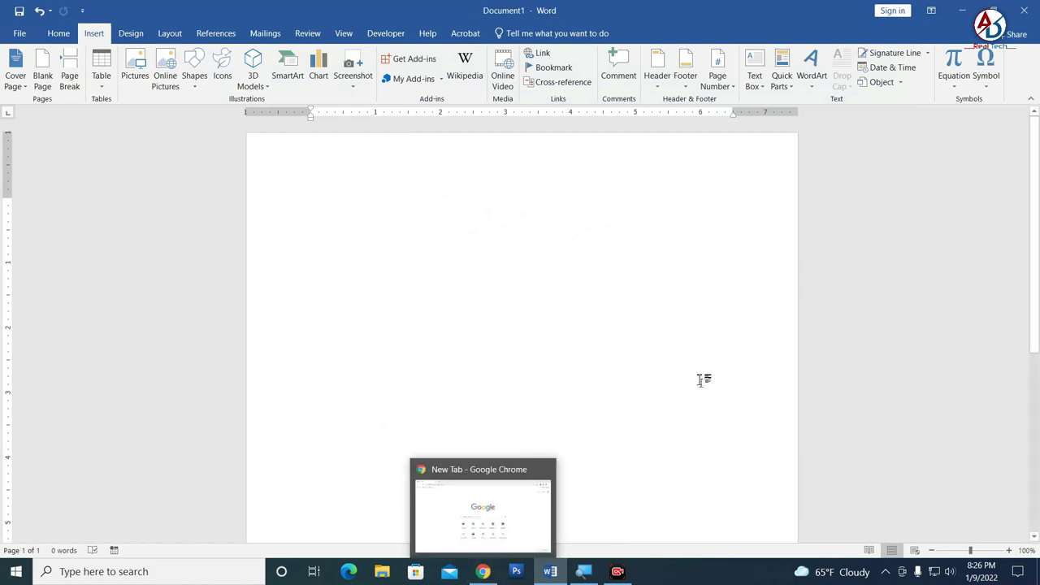
left_click(493, 574)
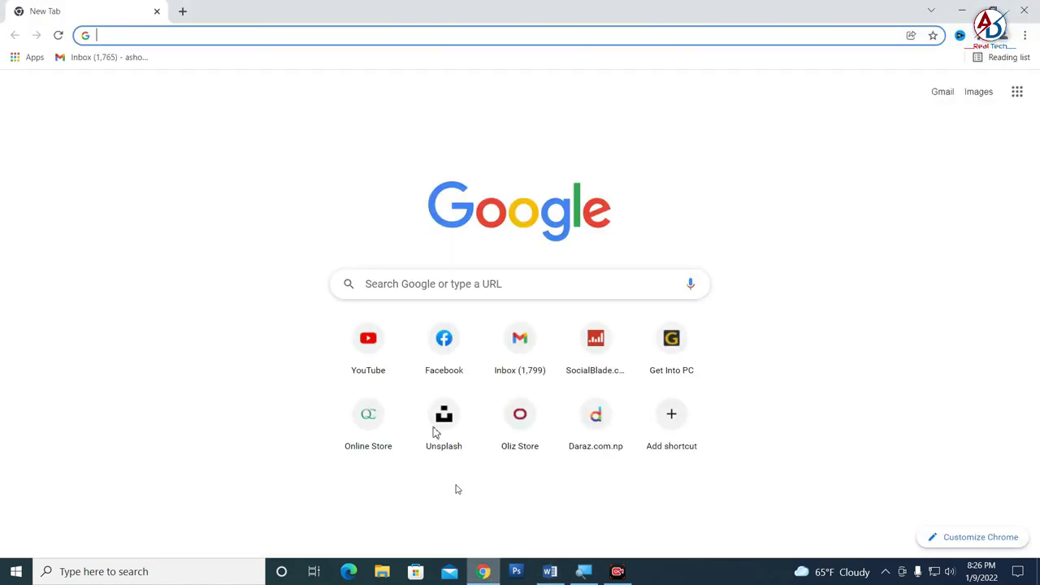
left_click(559, 572)
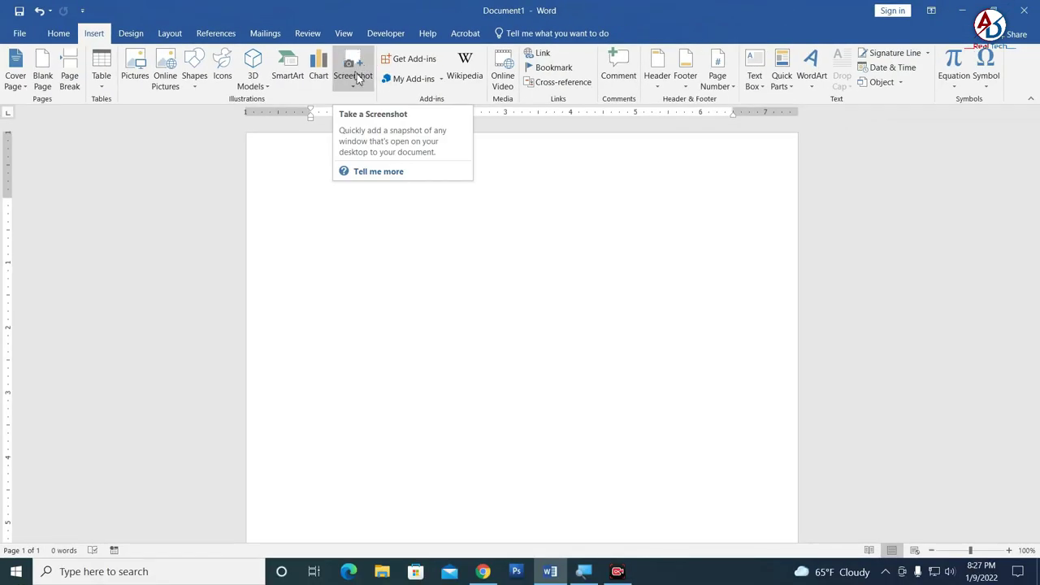
Insert a screen clipping of Chrome's Google new tab page, about 4.42 by 6.5 inches.
left_click(356, 69)
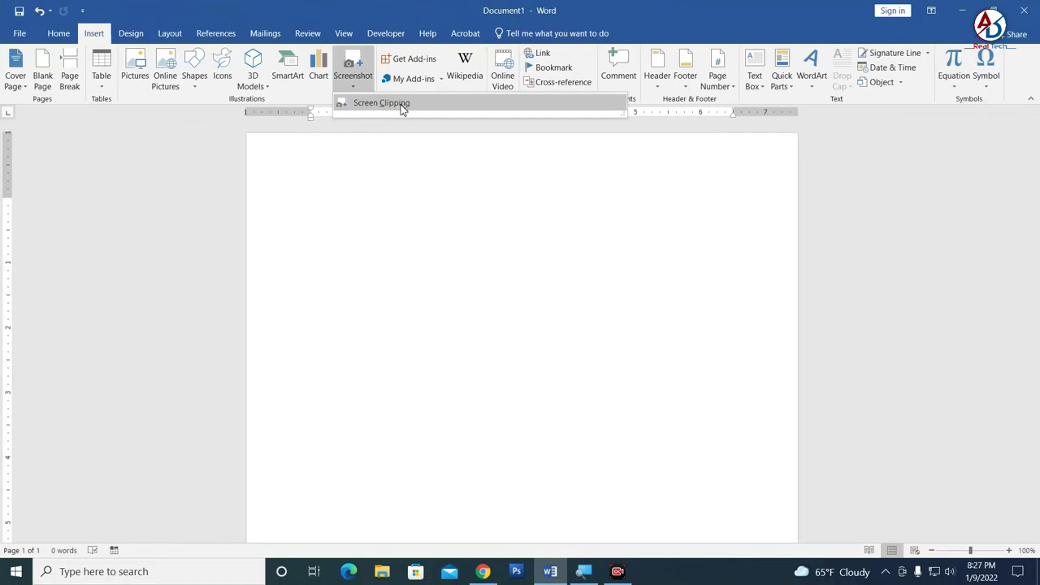
left_click(402, 108)
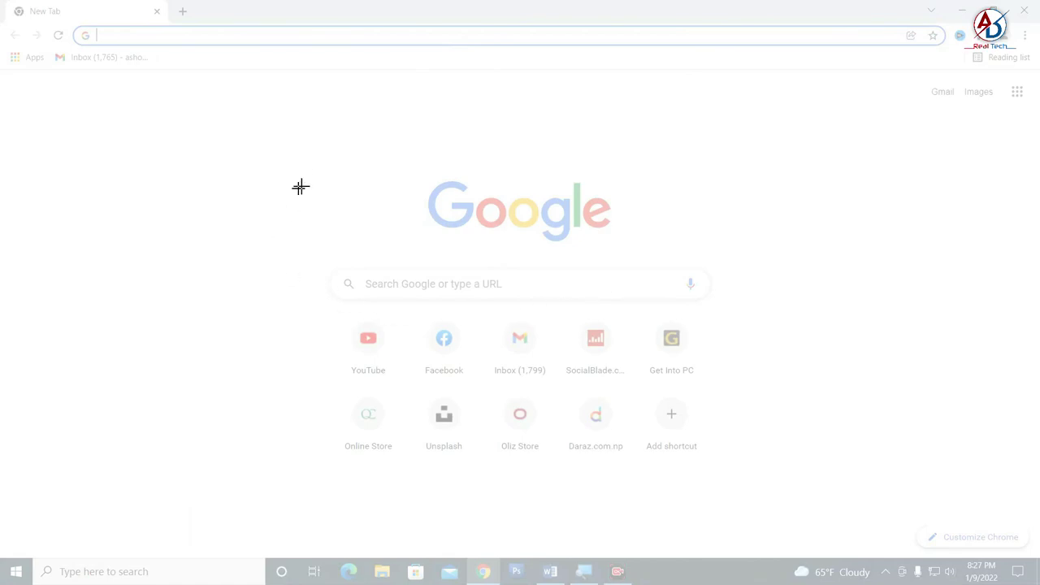
left_click_drag(294, 164, 767, 482)
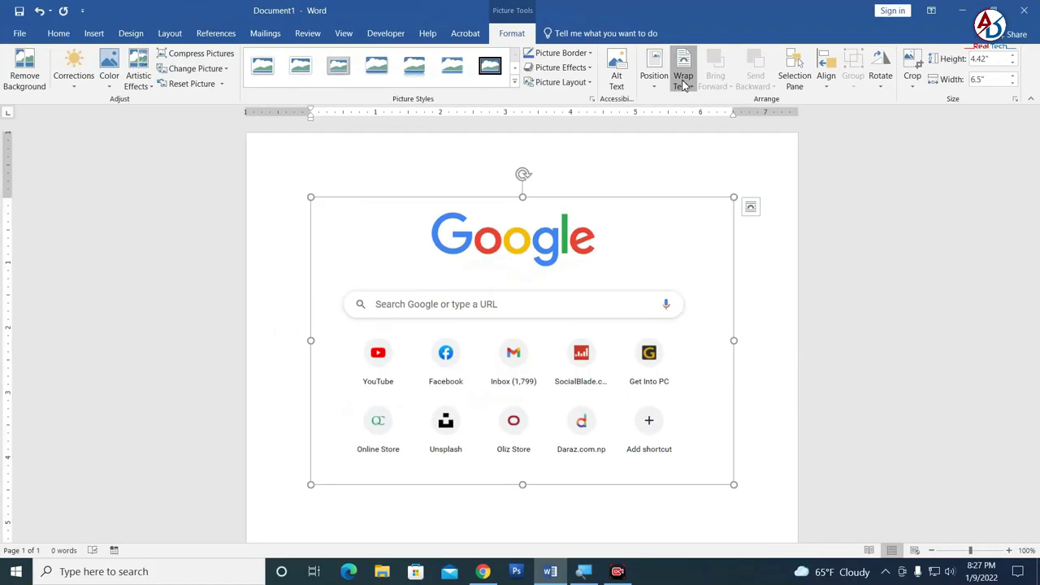
Set the screenshot to In Front of Text and shrink it to 4.33 by 2.94 inches.
left_click(687, 82)
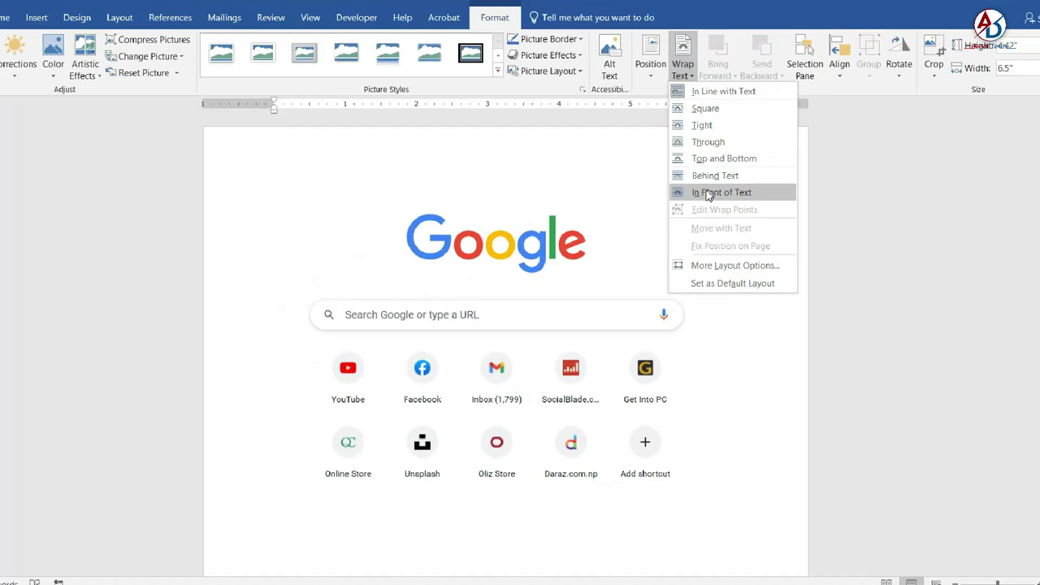
left_click(709, 197)
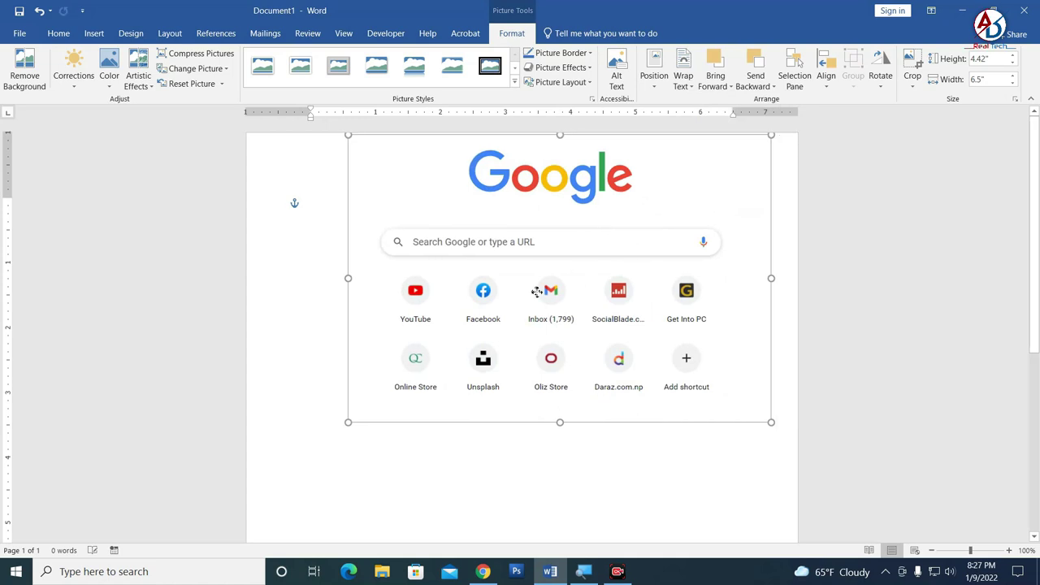
left_click_drag(614, 227, 592, 256)
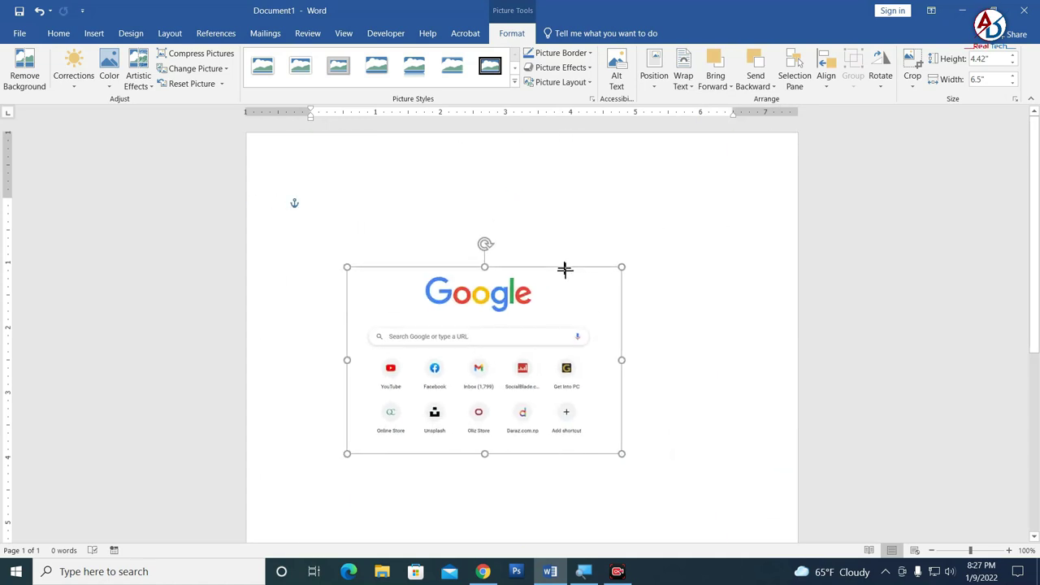
left_click_drag(770, 166, 628, 261)
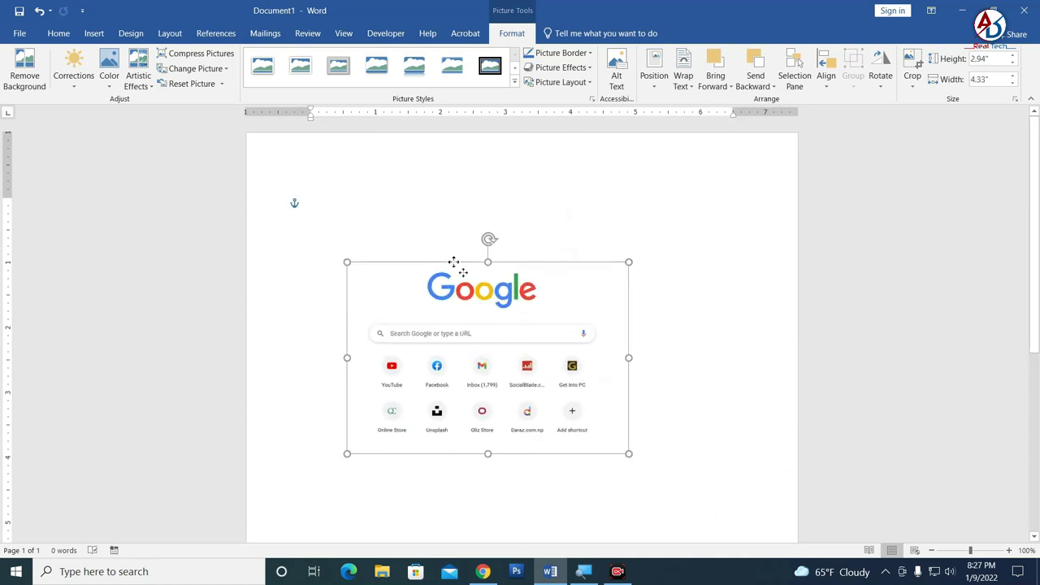
Reposition the resized screenshot so it sits centred, higher on the page.
left_click_drag(475, 358, 405, 267)
left_click_drag(493, 258, 550, 344)
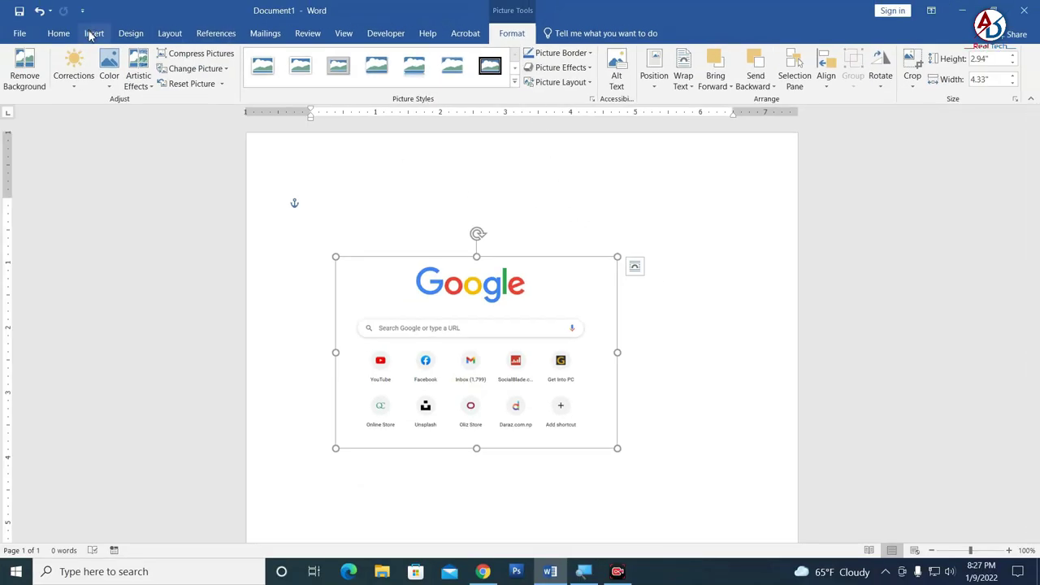
left_click(92, 33)
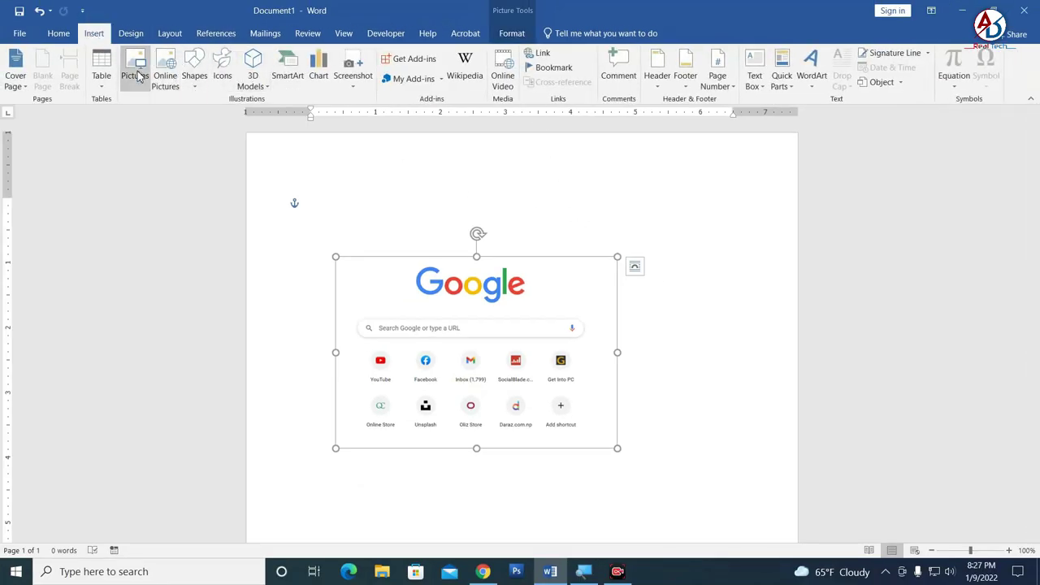
left_click(512, 34)
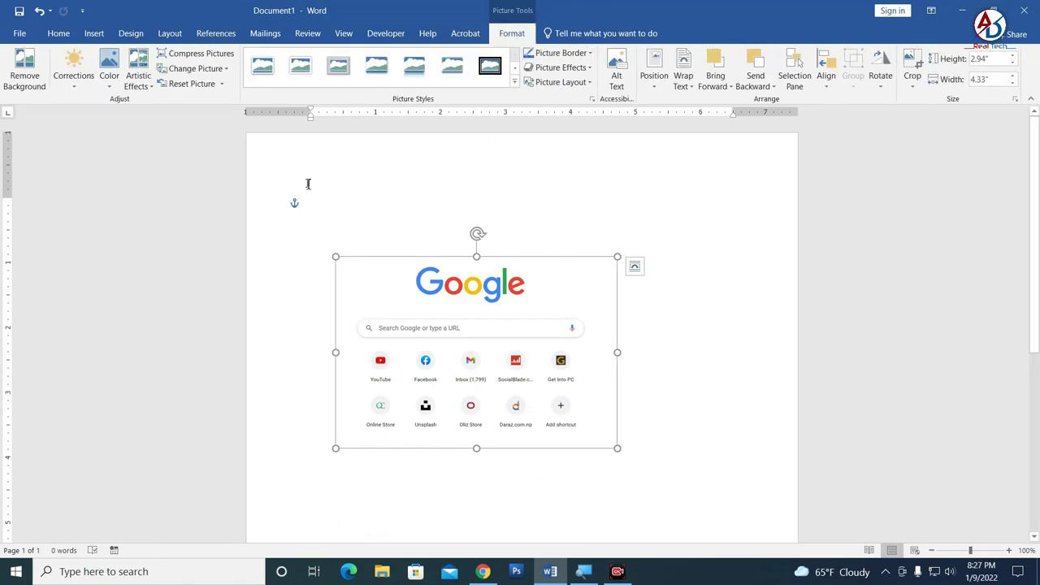
left_click(94, 33)
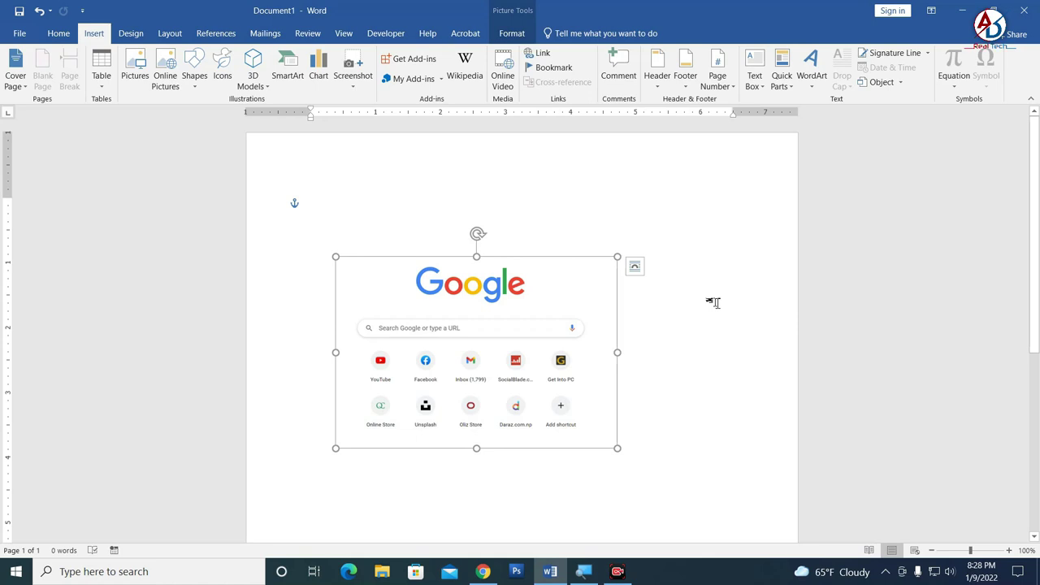
left_click(511, 33)
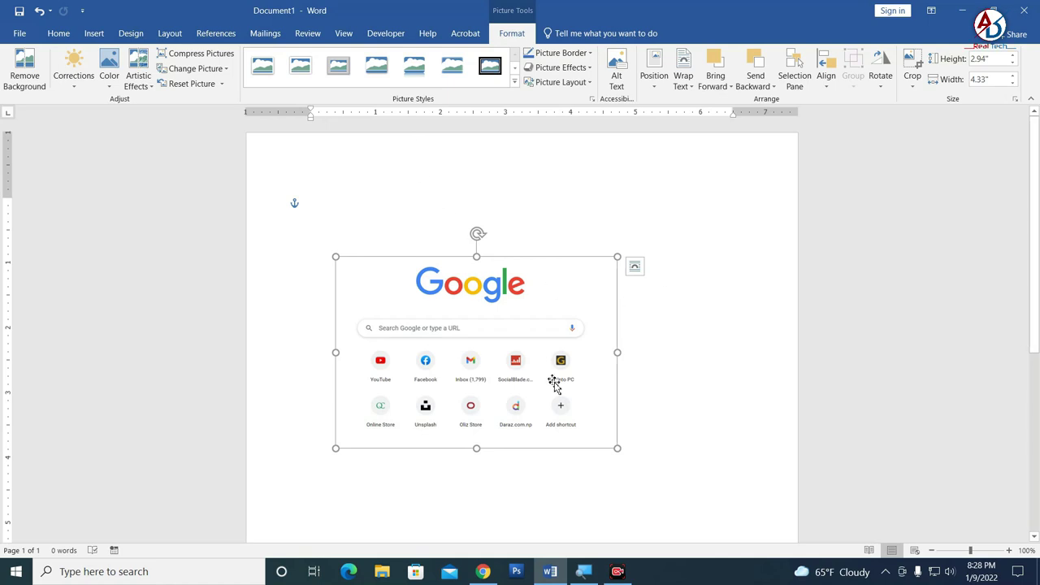
mouse_move(499, 345)
left_mouse_down()
mouse_move(505, 306)
mouse_move(543, 294)
left_mouse_up()
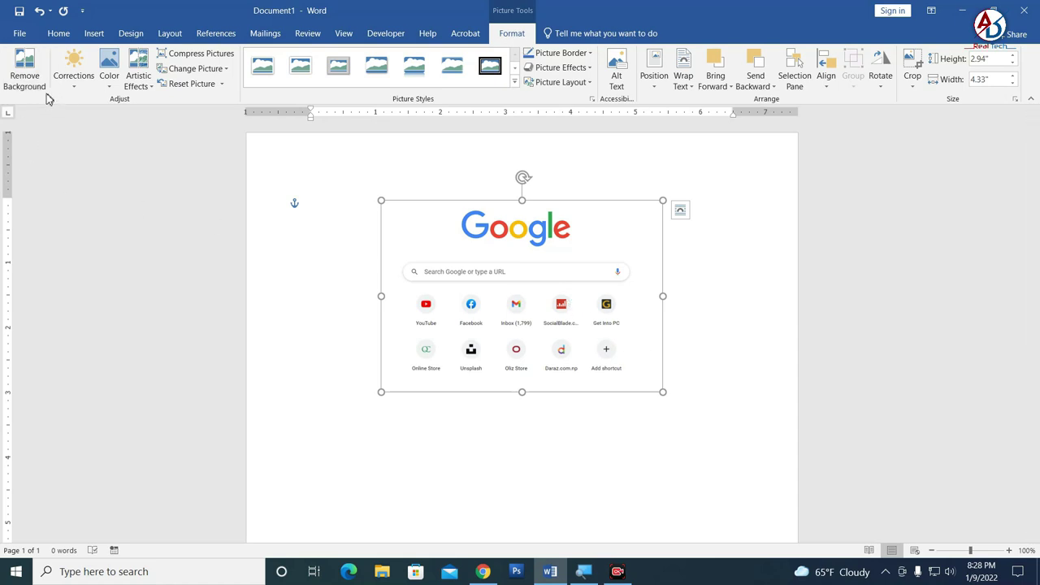
Try a Gold recolour on the screenshot, undo it, then delete the screenshot.
left_click(108, 81)
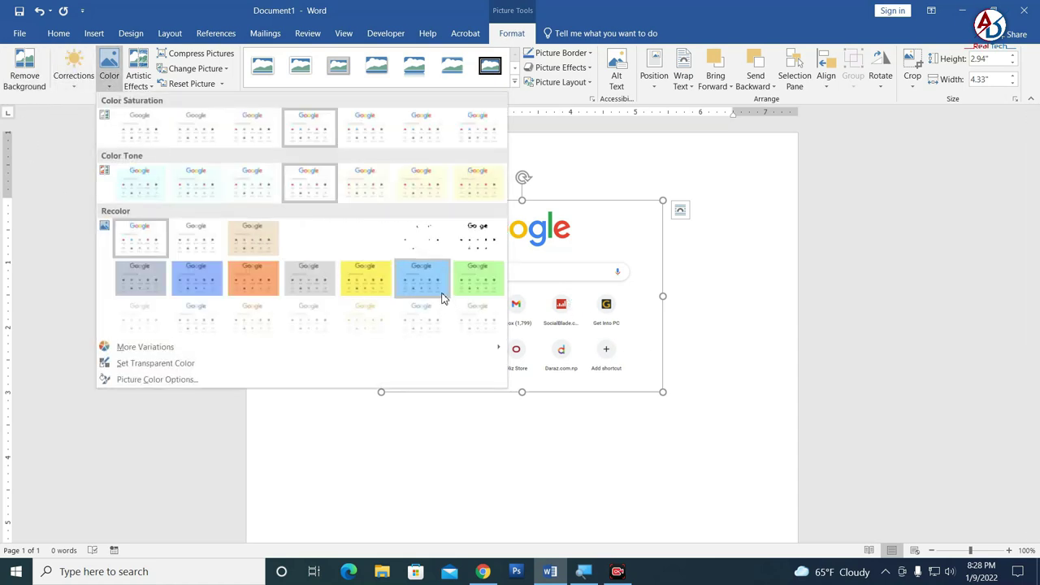
left_click(372, 285)
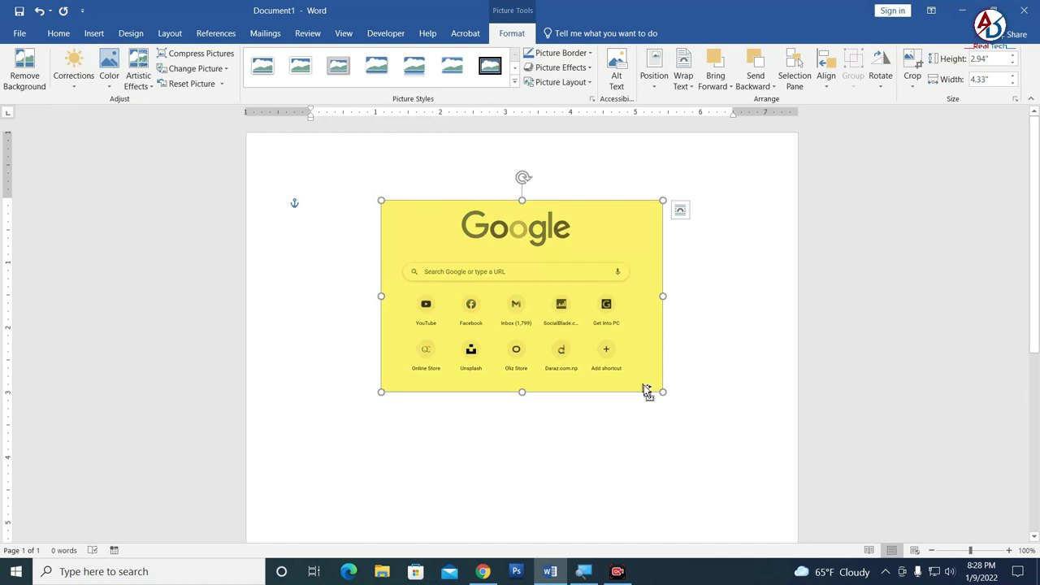
key("ctrl+z")
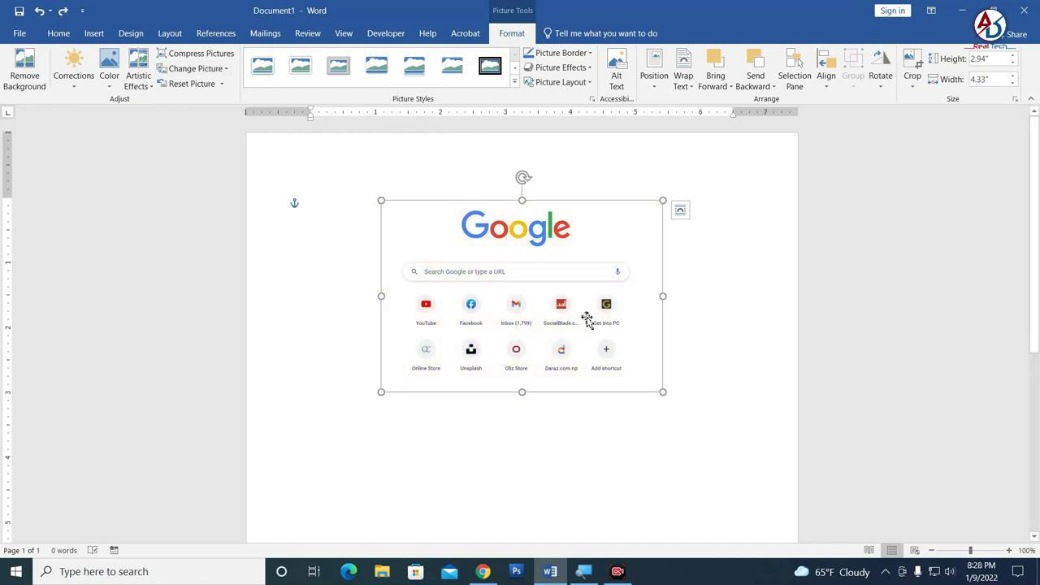
left_click_drag(564, 249, 564, 268)
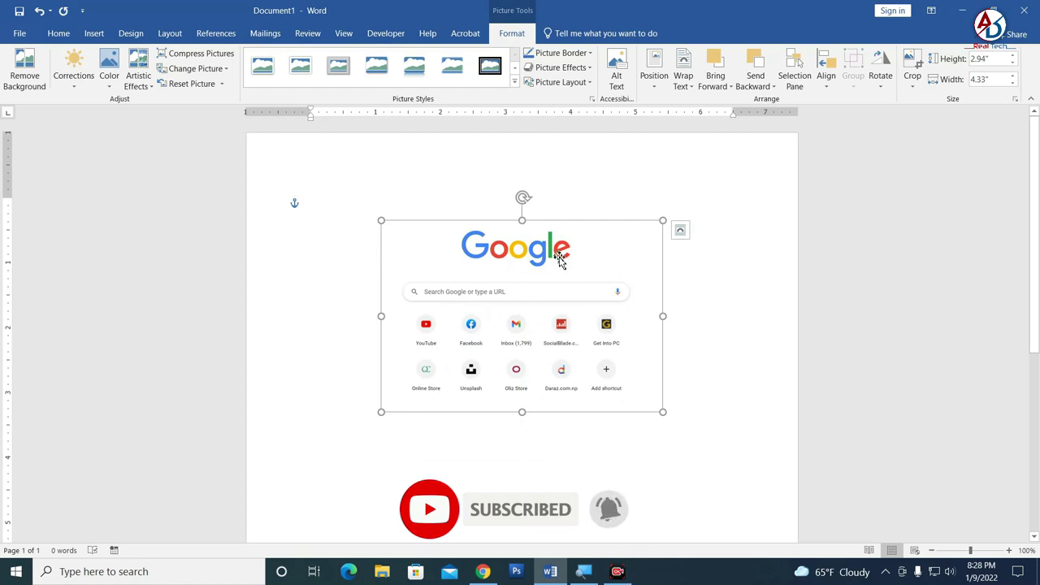
key("Delete")
left_click(94, 34)
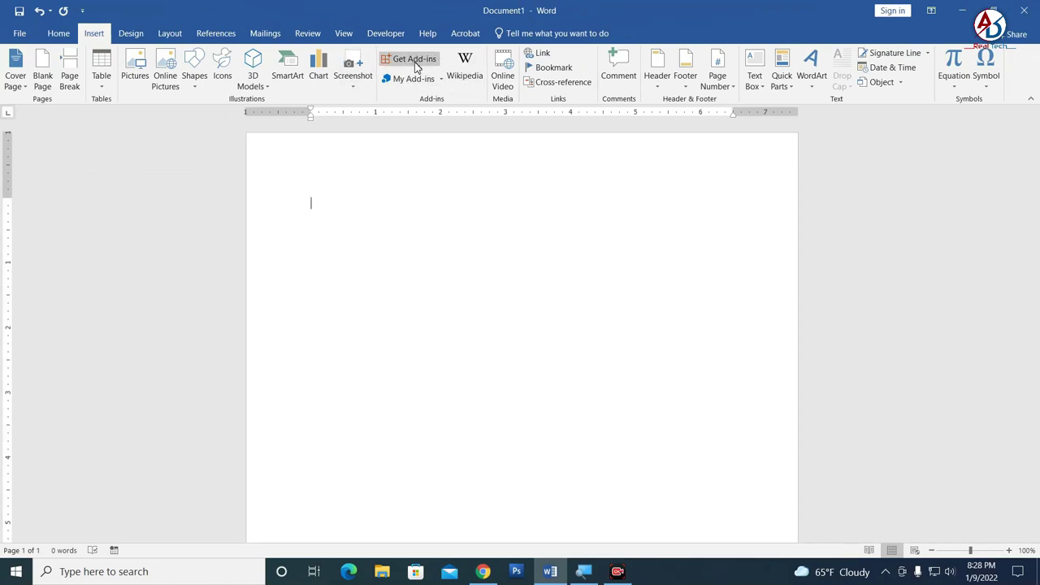
Open and close the Office Add-ins store twice without adding anything.
left_click(416, 67)
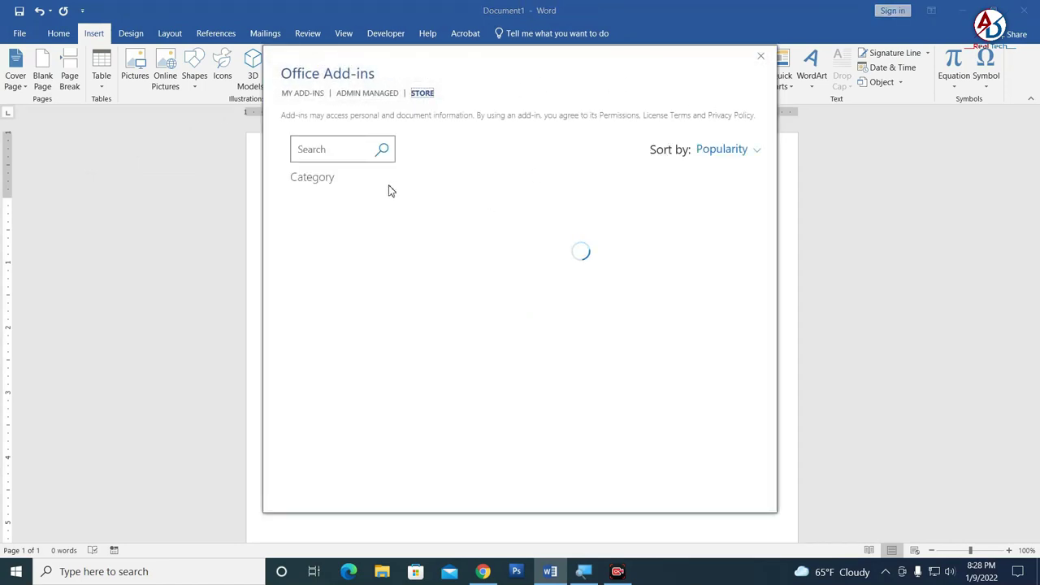
scroll(632, 227, "down", 2)
scroll(634, 236, "up", 2)
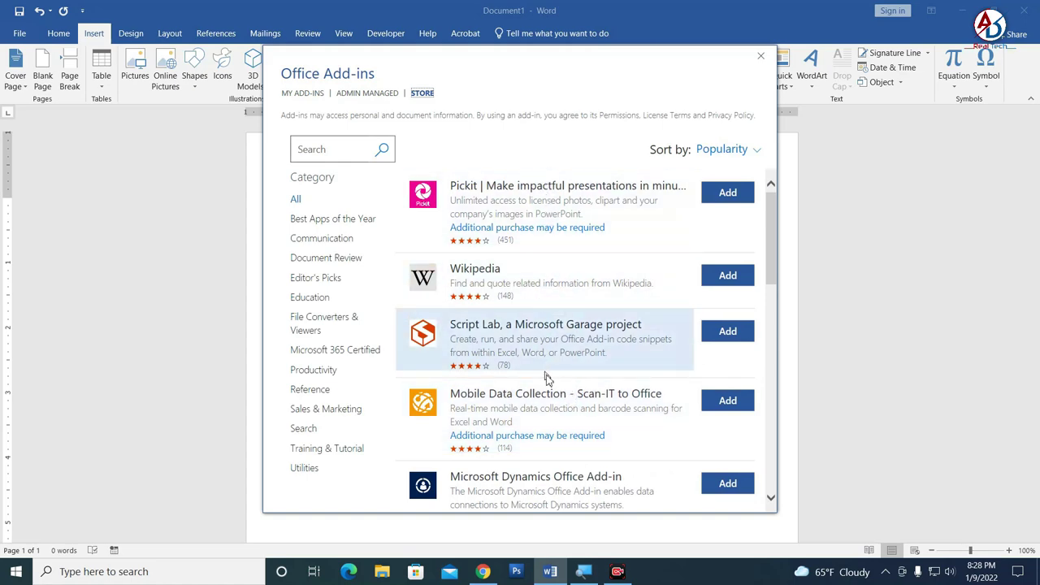
left_click(760, 55)
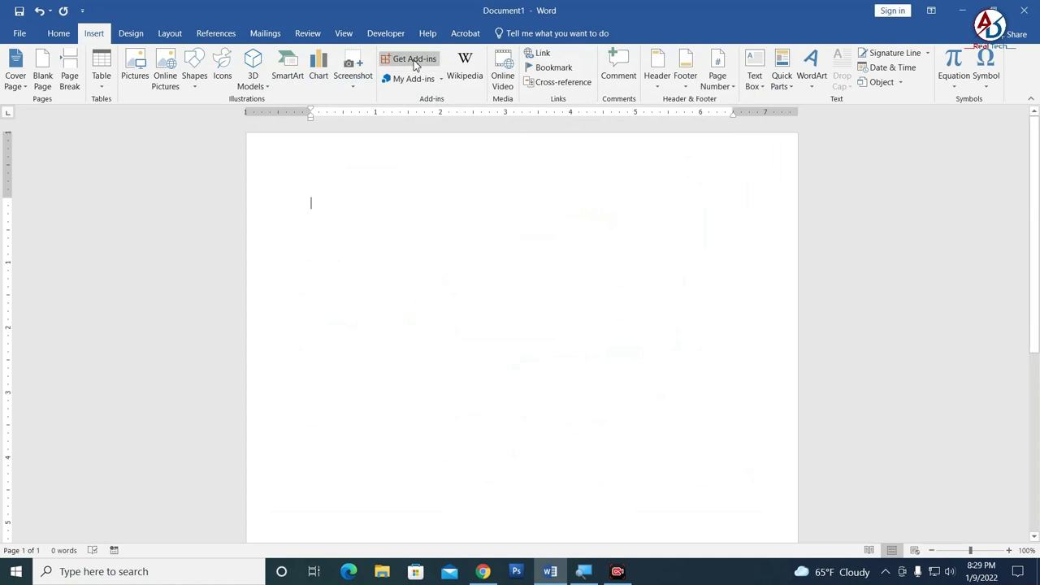
left_click(413, 60)
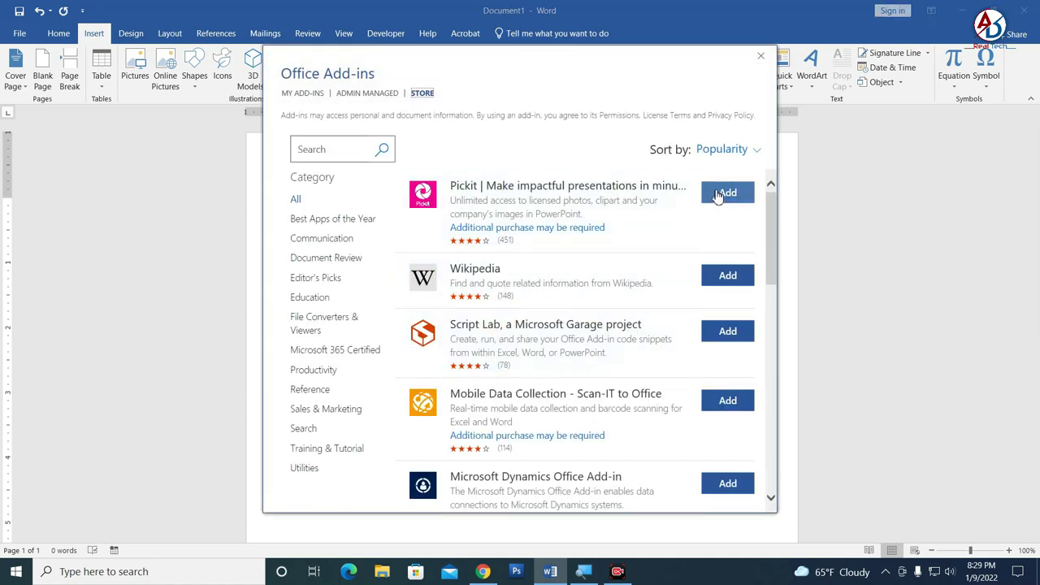
left_click(761, 57)
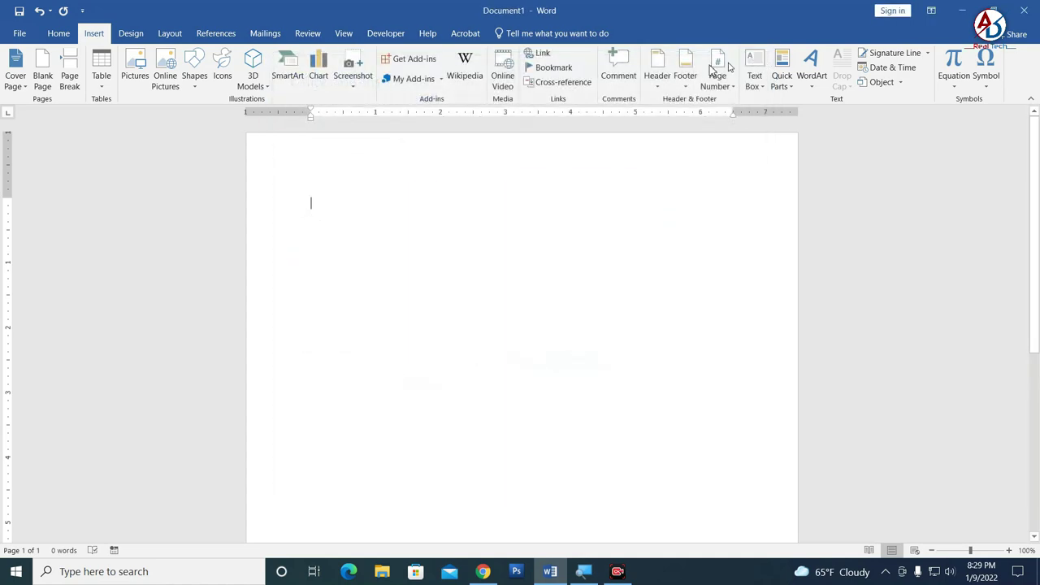
Check installed add-ins, then show the recent add-ins list with ConnectCode Barcode Fonts Encoder.
left_click(424, 85)
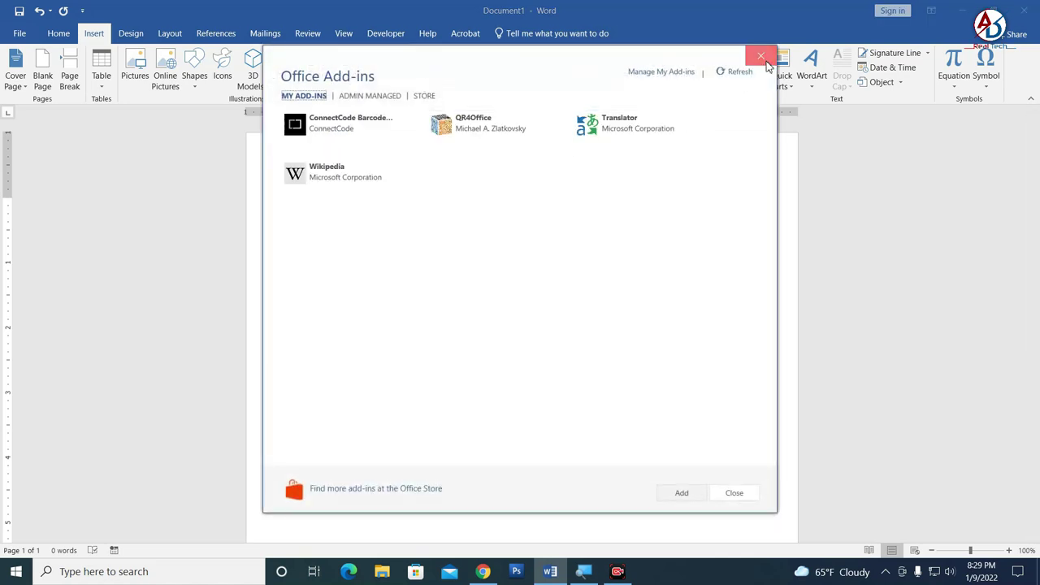
left_click(761, 56)
left_click(441, 78)
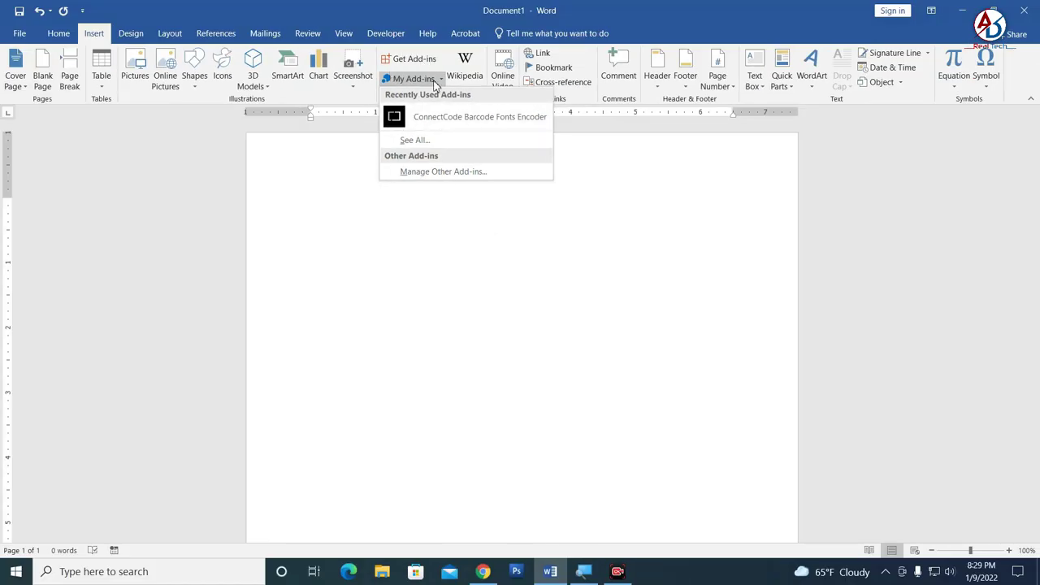
Browse through the Office Add-ins store listings, then close the store.
left_click(409, 63)
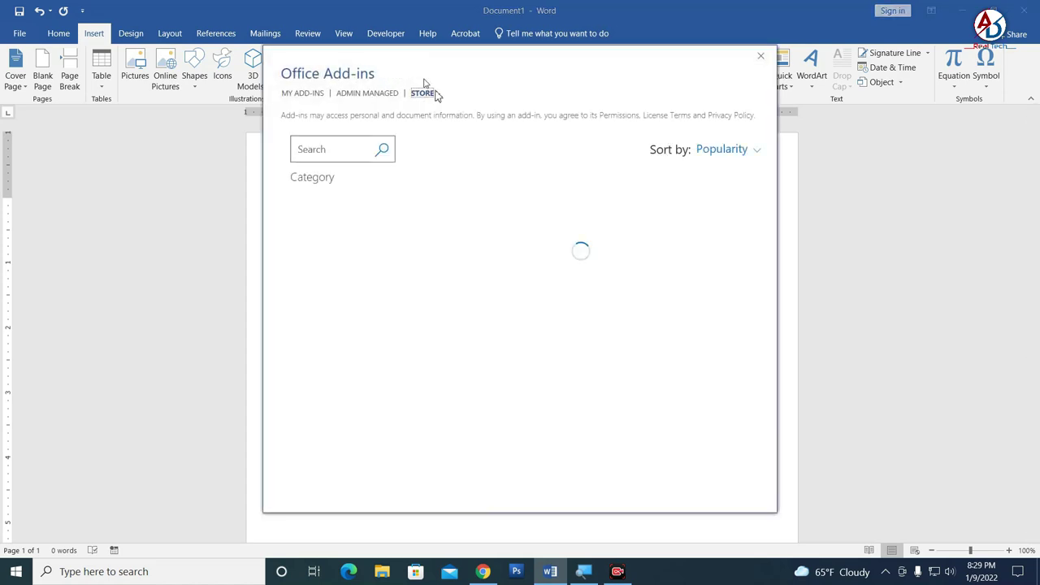
scroll(508, 285, "down", 1)
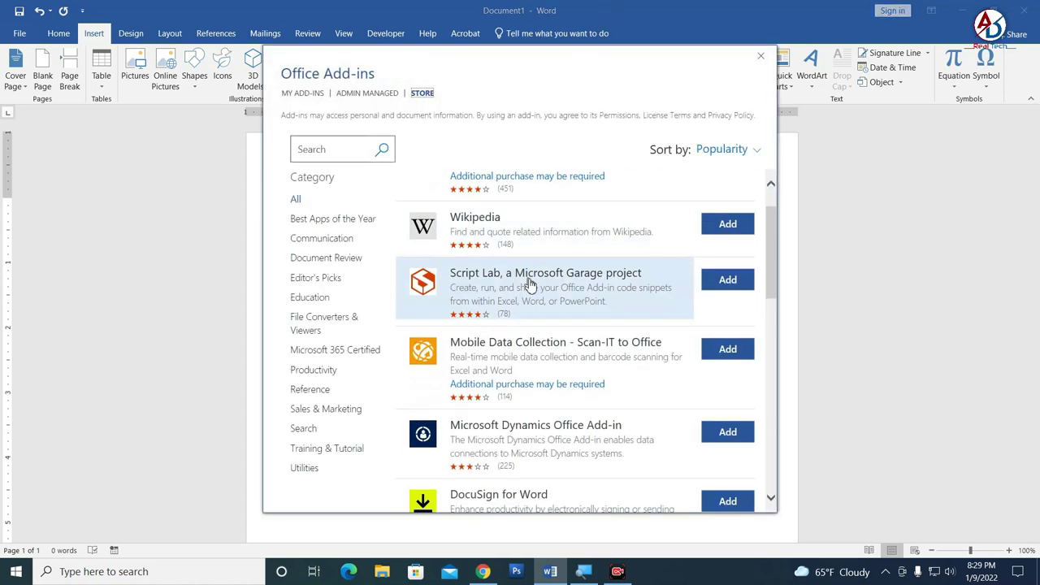
scroll(538, 350, "down", 2)
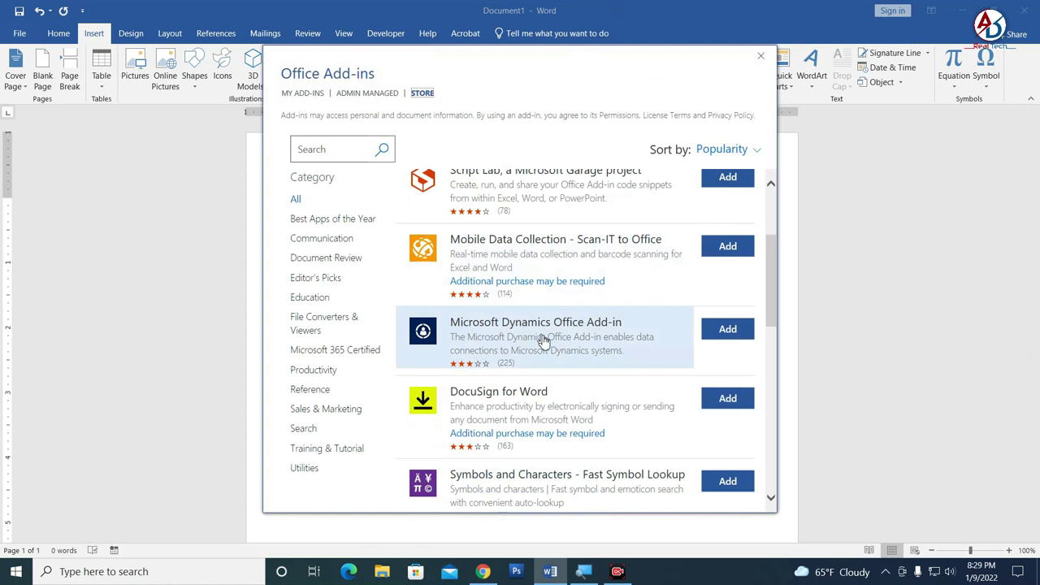
scroll(519, 341, "down", 2)
scroll(554, 332, "down", 1)
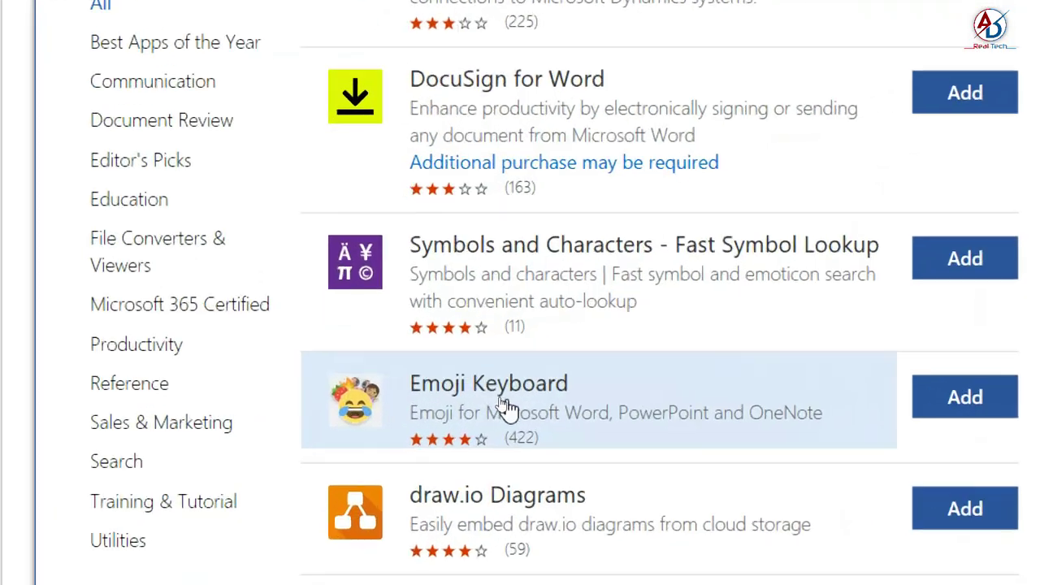
scroll(505, 461, "down", 1)
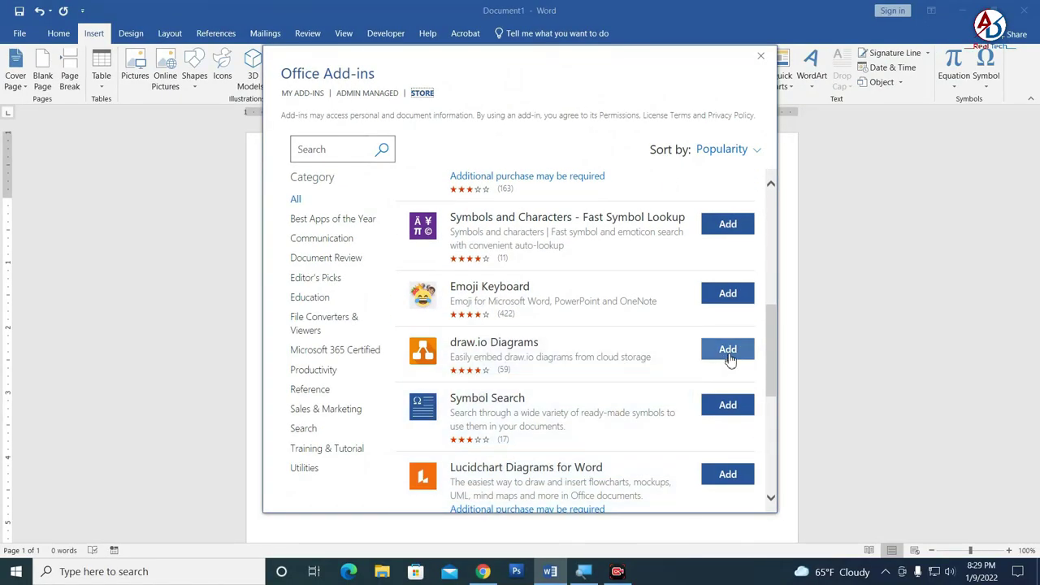
scroll(433, 364, "down", 1)
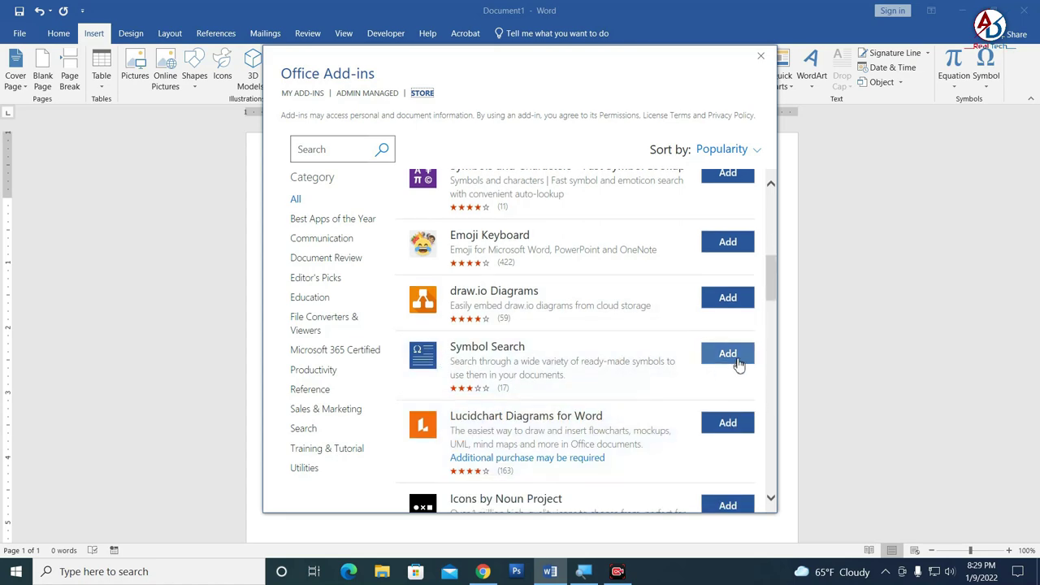
scroll(477, 388, "down", 2)
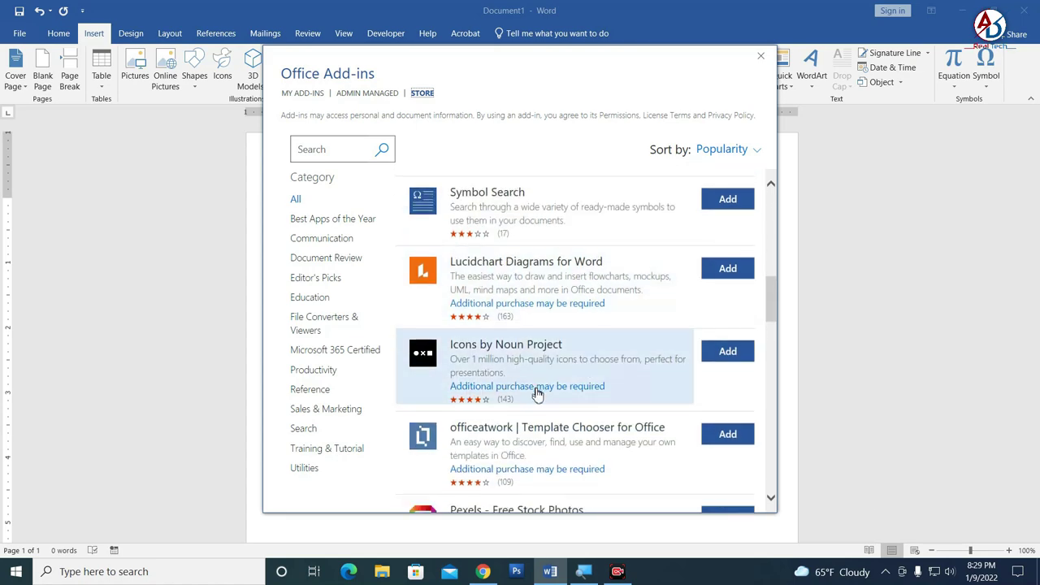
scroll(538, 395, "down", 1)
scroll(591, 383, "down", 2)
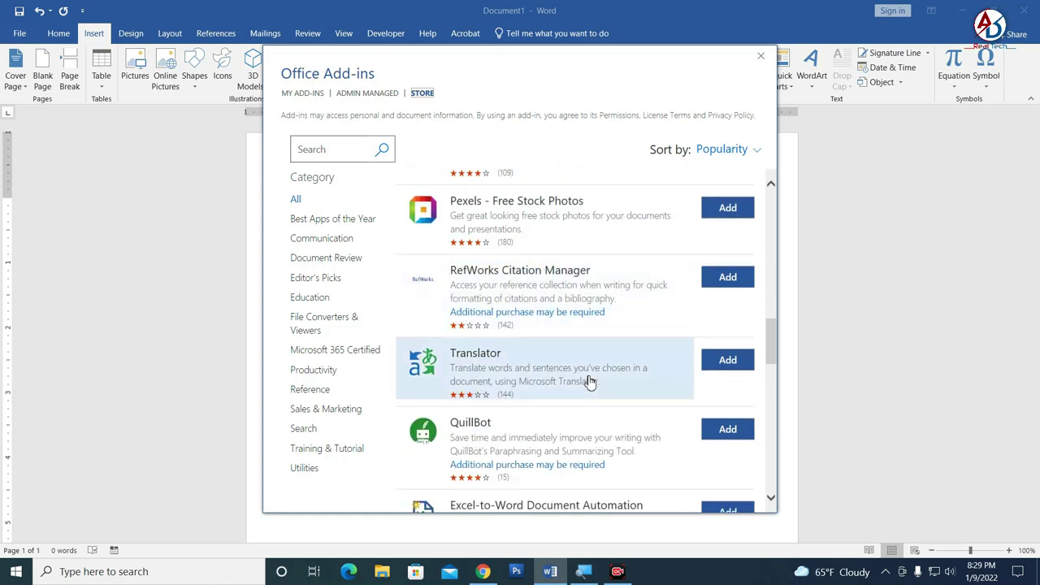
scroll(476, 290, "up", 3)
scroll(464, 290, "up", 1)
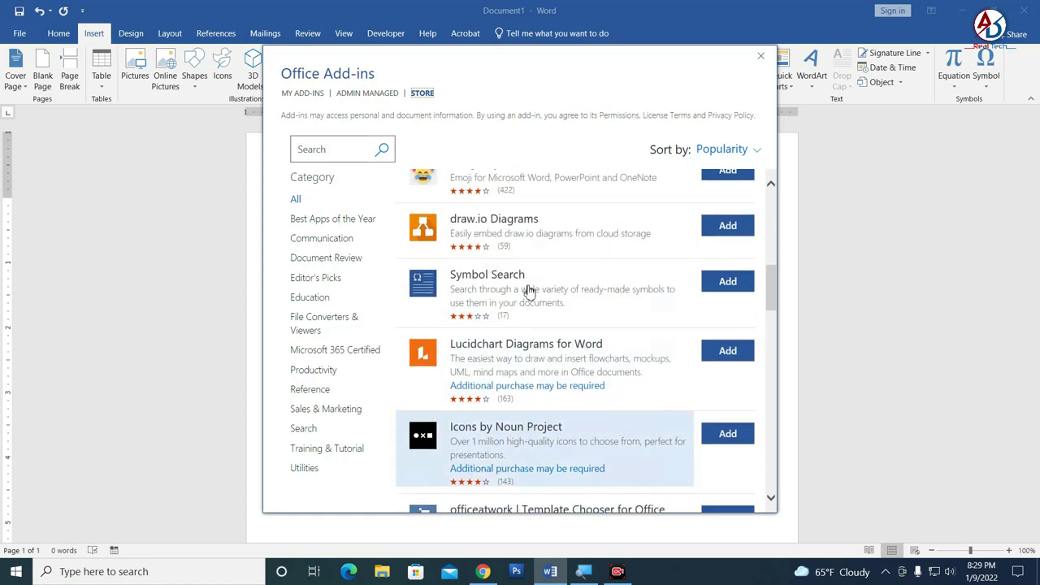
scroll(447, 271, "up", 1)
scroll(544, 332, "down", 3)
scroll(547, 343, "down", 4)
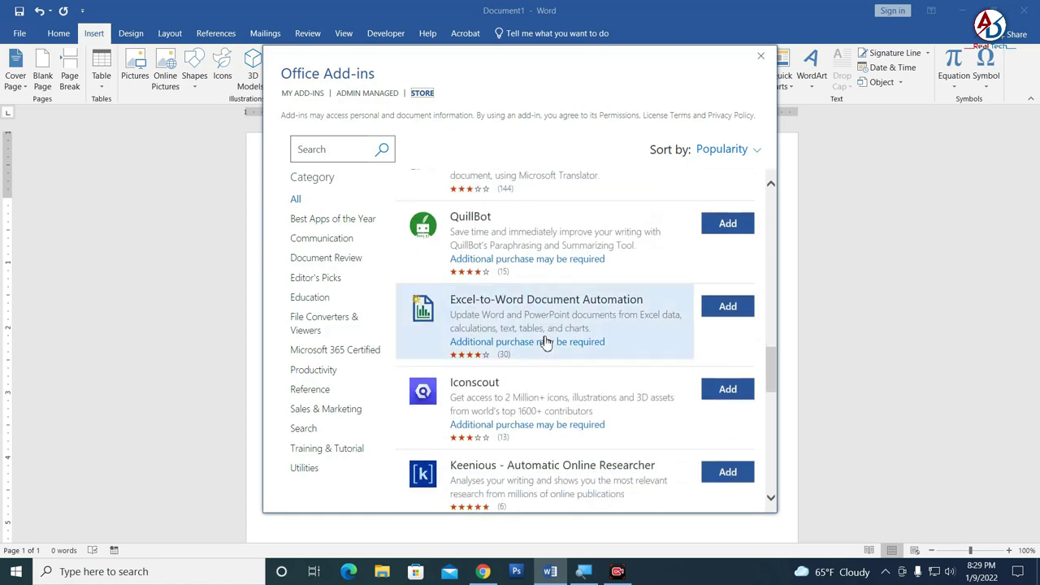
scroll(558, 333, "down", 1)
scroll(564, 325, "down", 1)
scroll(563, 341, "down", 2)
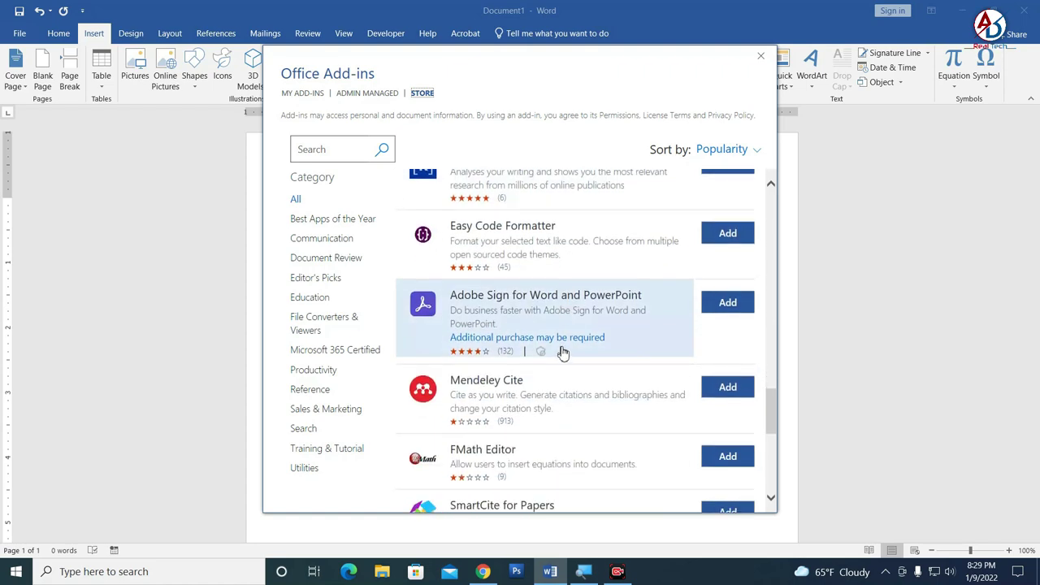
scroll(562, 351, "down", 1)
left_click(760, 55)
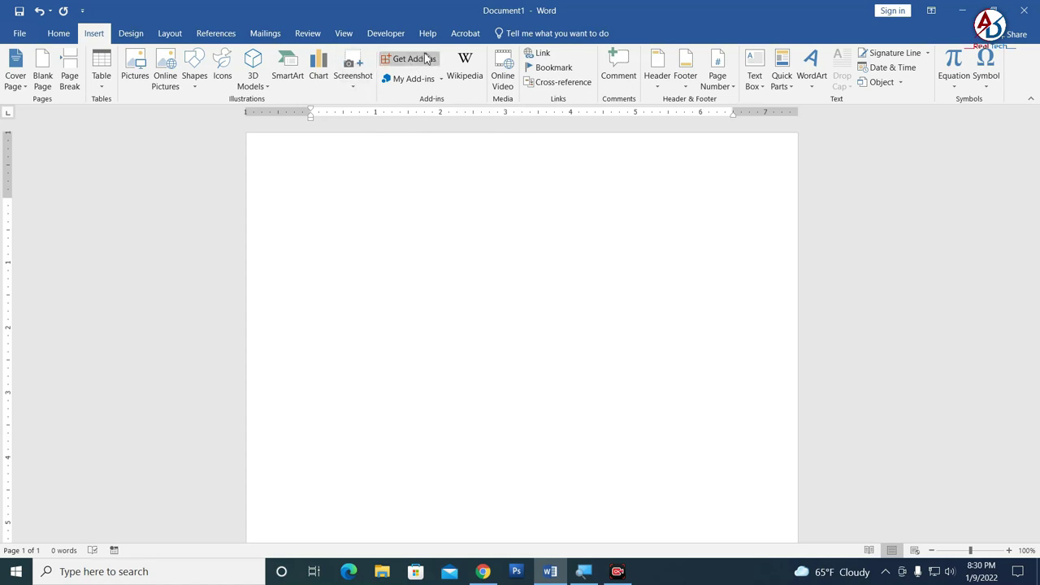
Reopen the store to its popular add-ins, such as Emoji Keyboard and draw.io Diagrams.
left_click(412, 61)
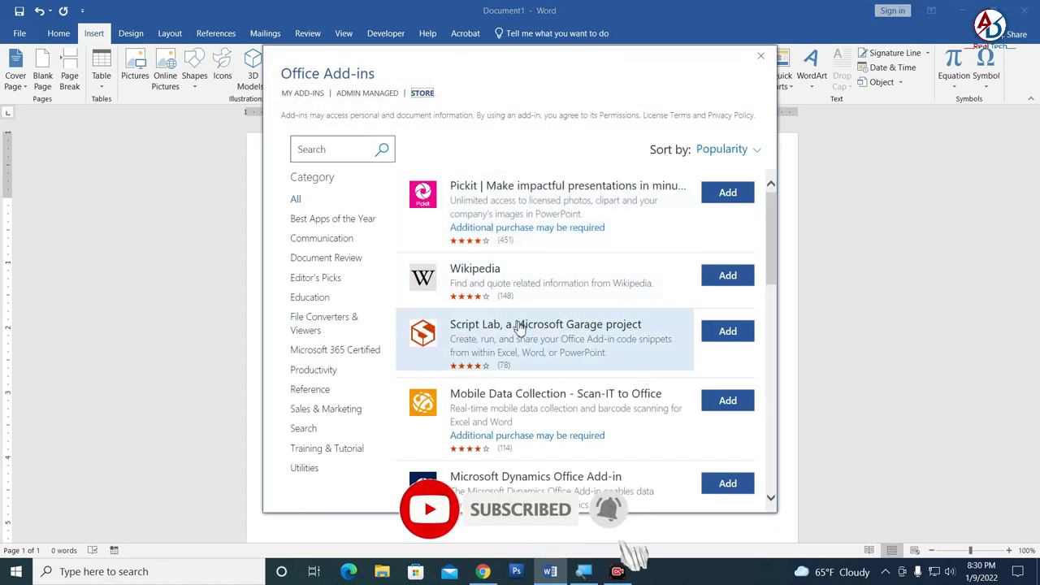
scroll(520, 333, "down", 3)
scroll(521, 339, "down", 1)
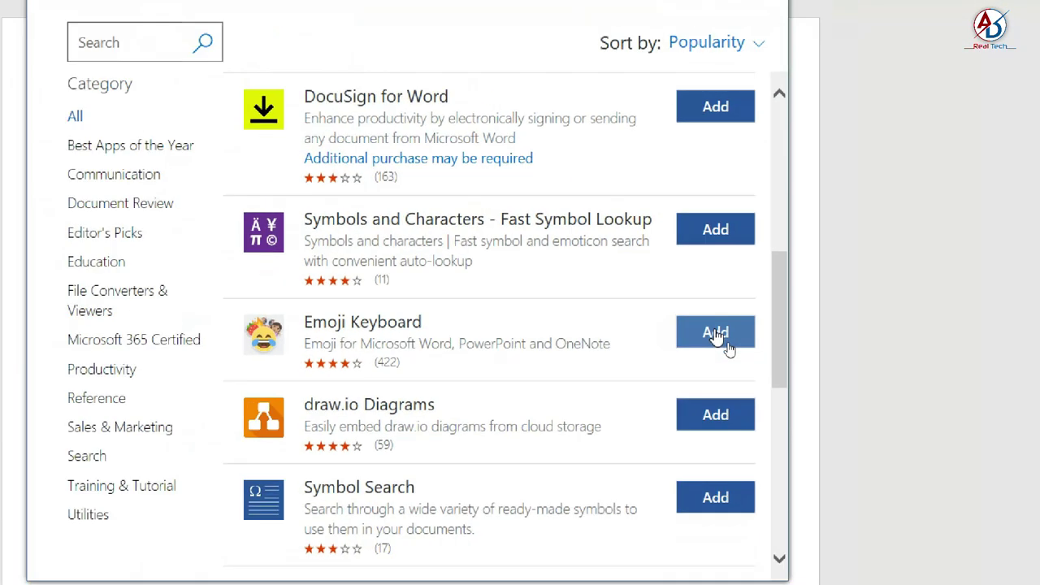
Add the Emoji Keyboard add-in, accepting its license terms and dismissing the tip.
left_click(728, 346)
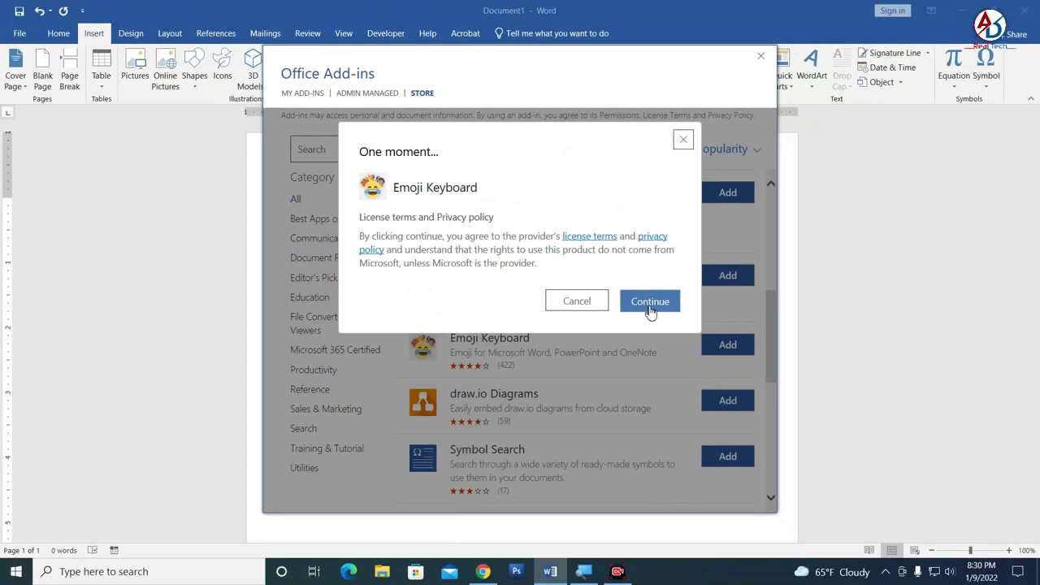
left_click(654, 305)
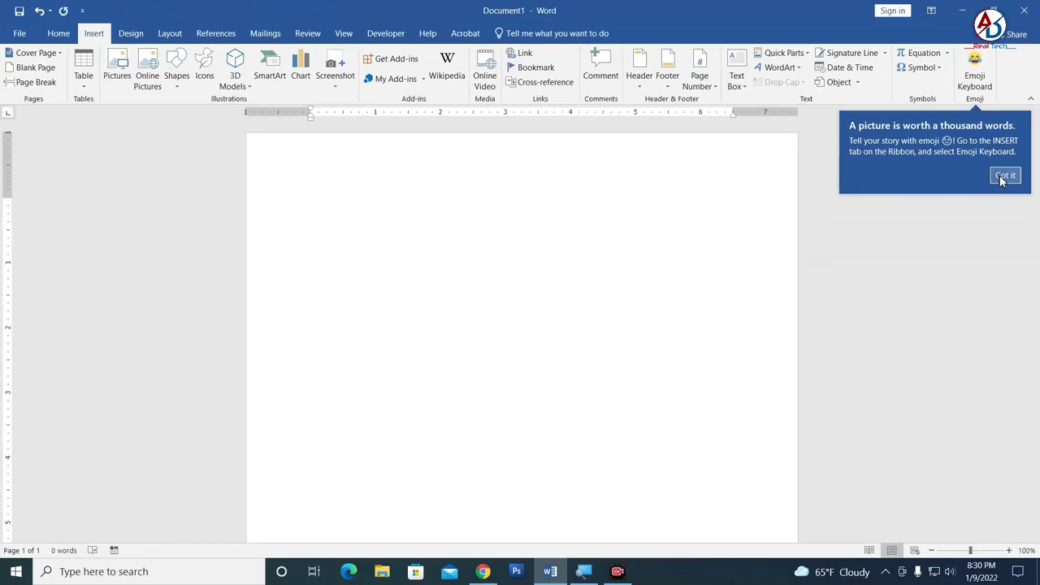
left_click(1001, 179)
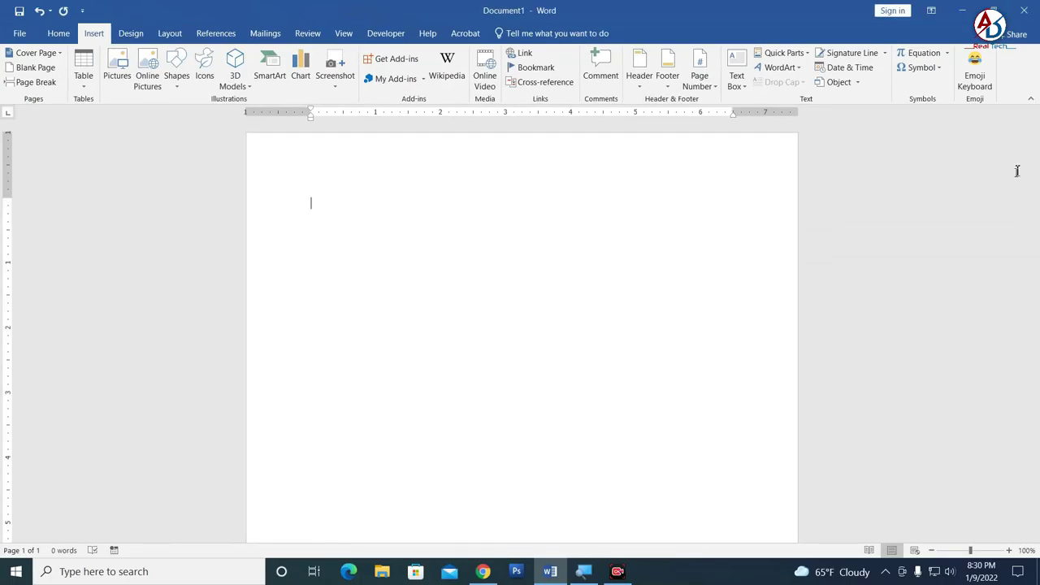
Insert the winking face with tongue emoji from the Emoji Keyboard pane at the page top.
left_click(980, 77)
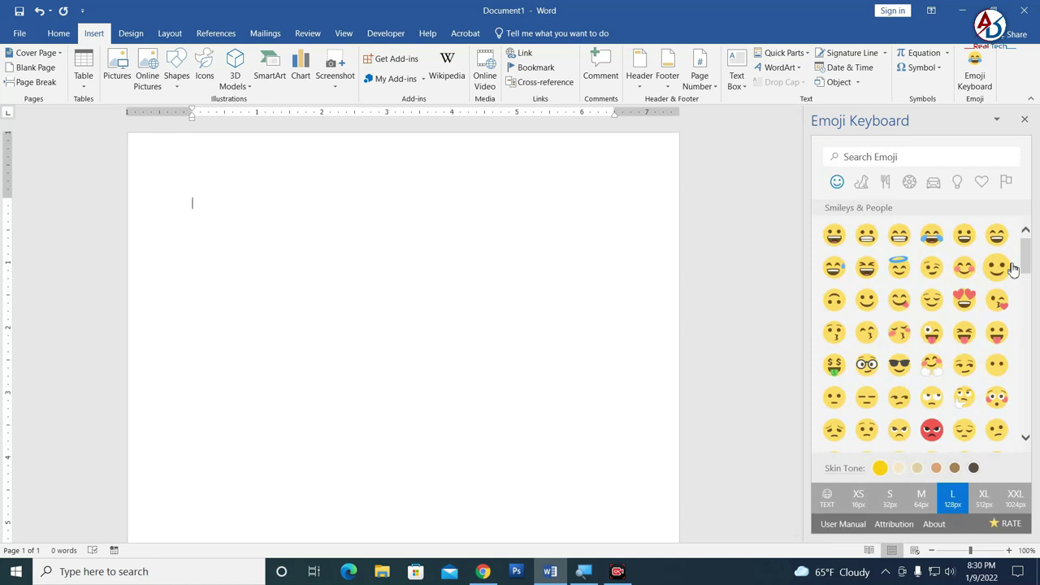
scroll(887, 349, "down", 2)
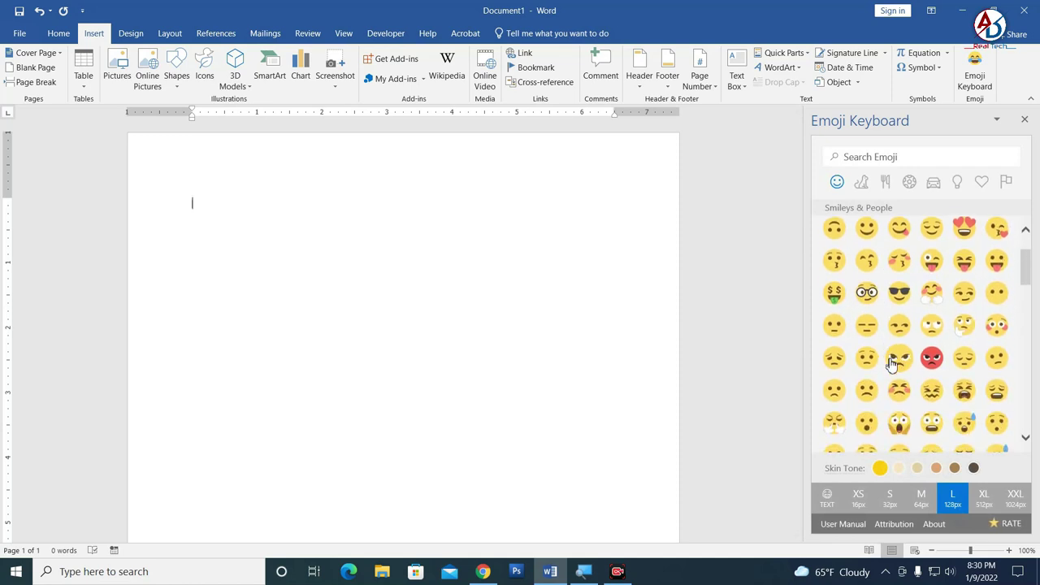
scroll(893, 365, "down", 5)
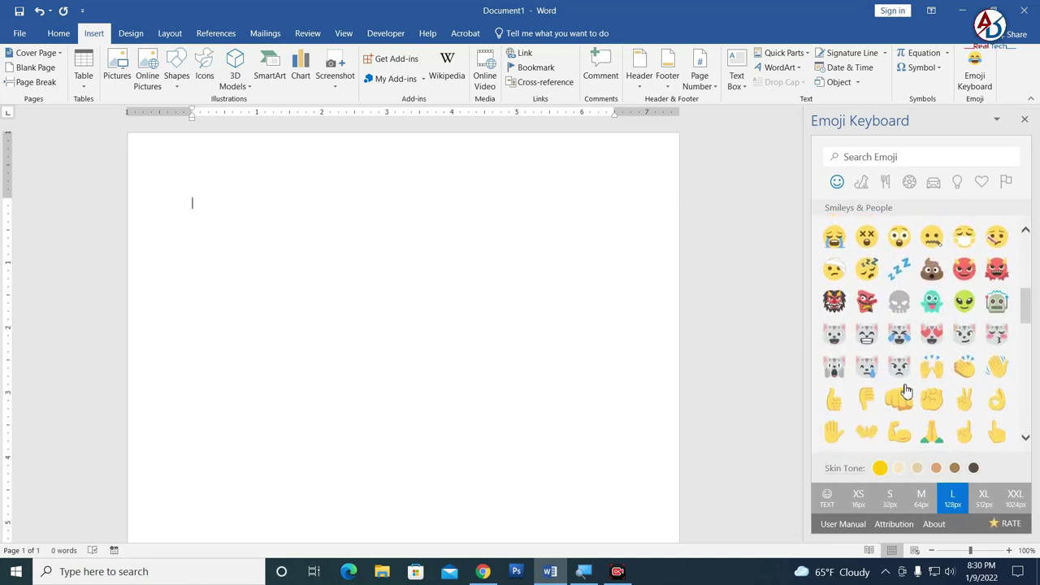
scroll(906, 393, "down", 3)
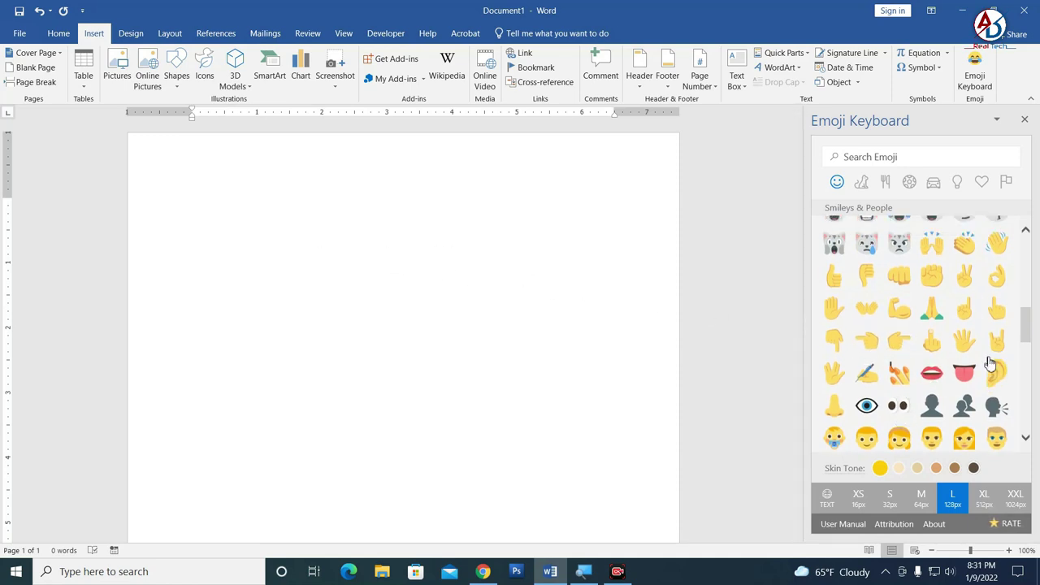
scroll(898, 355, "up", 3)
scroll(899, 355, "up", 2)
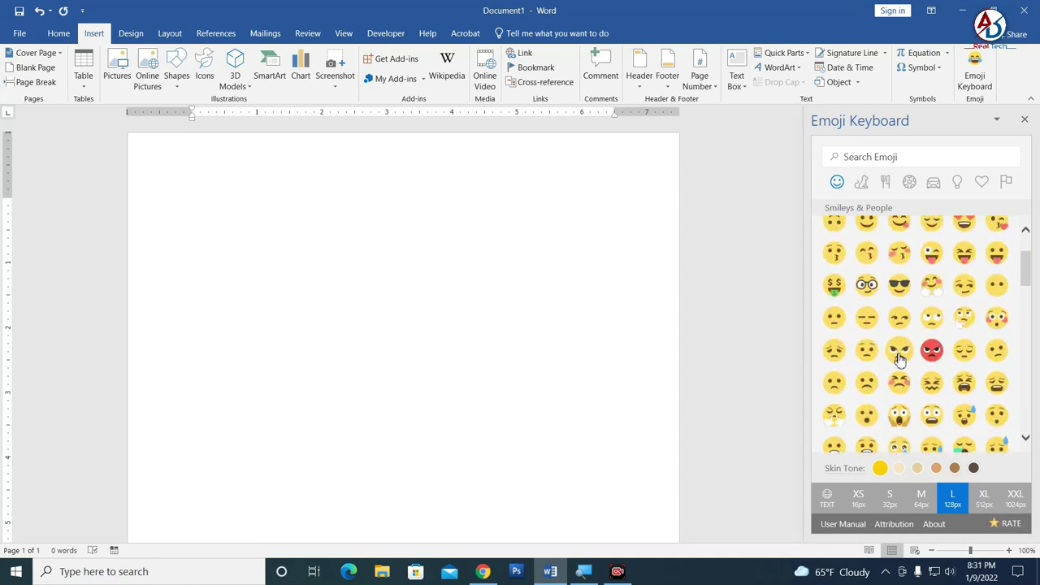
left_click(931, 252)
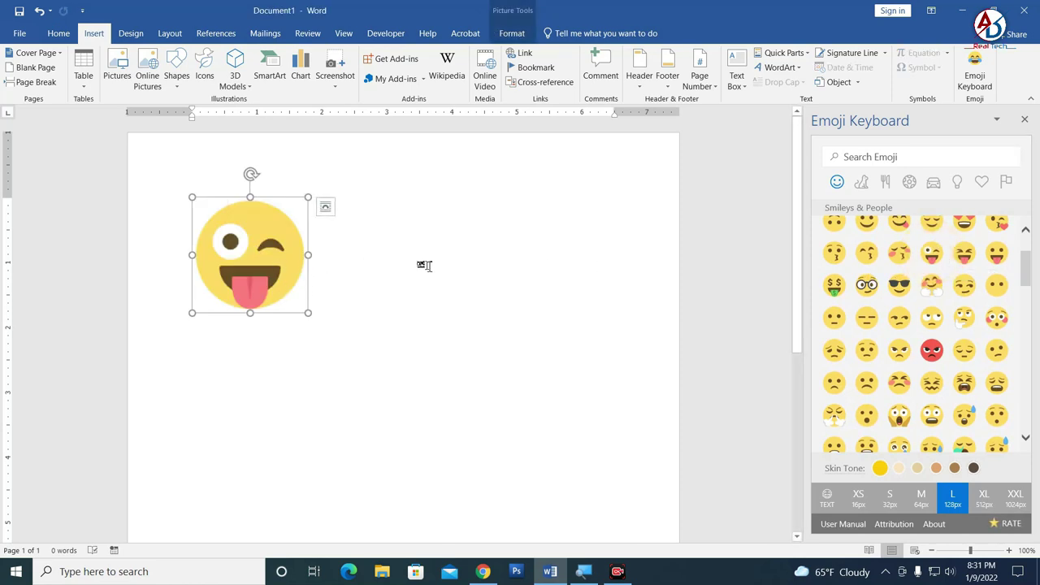
Set the winking emoji's text wrapping to In Front of Text.
left_click(512, 34)
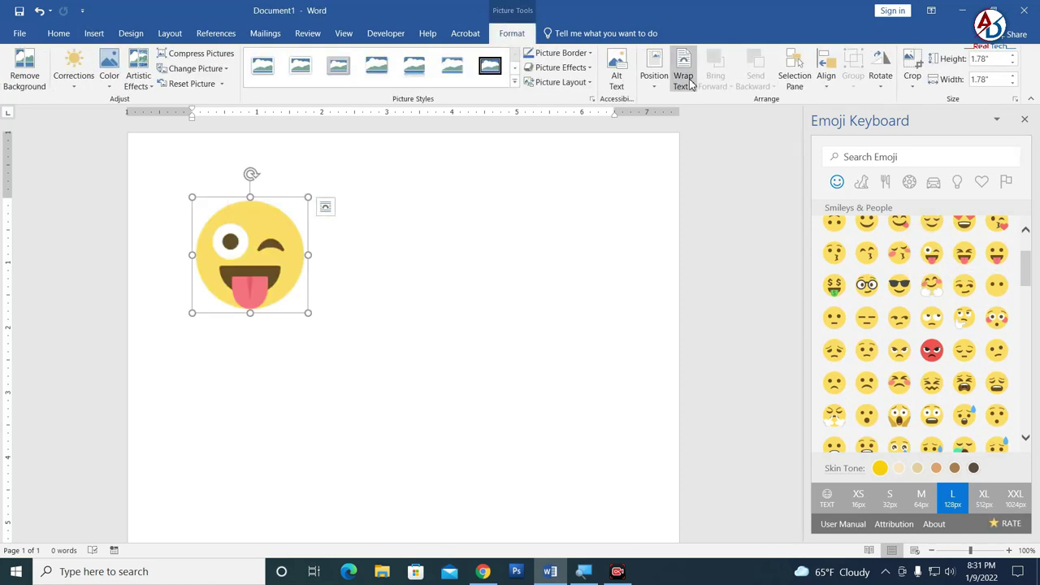
left_click(683, 79)
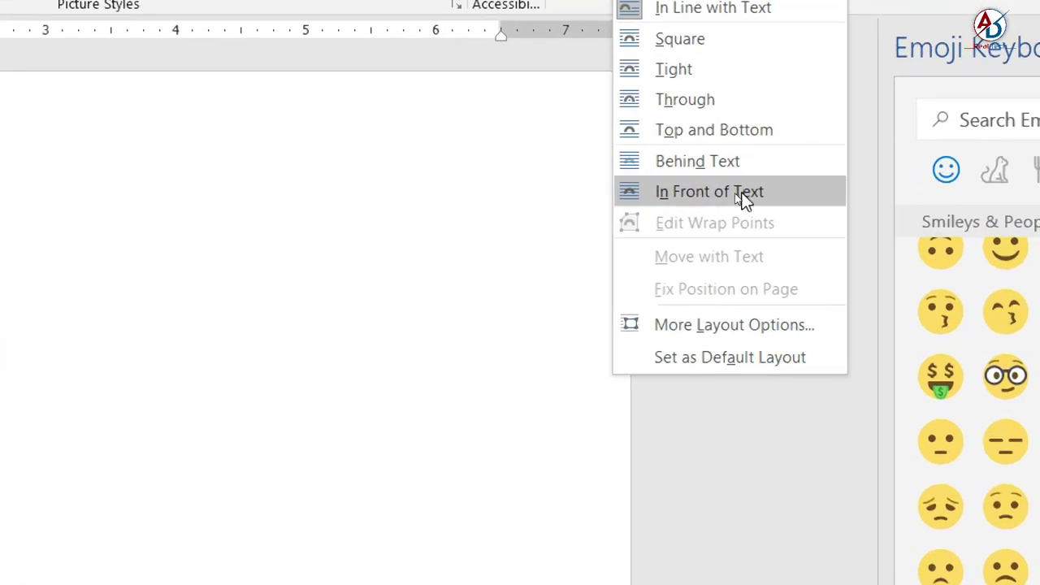
left_click(734, 194)
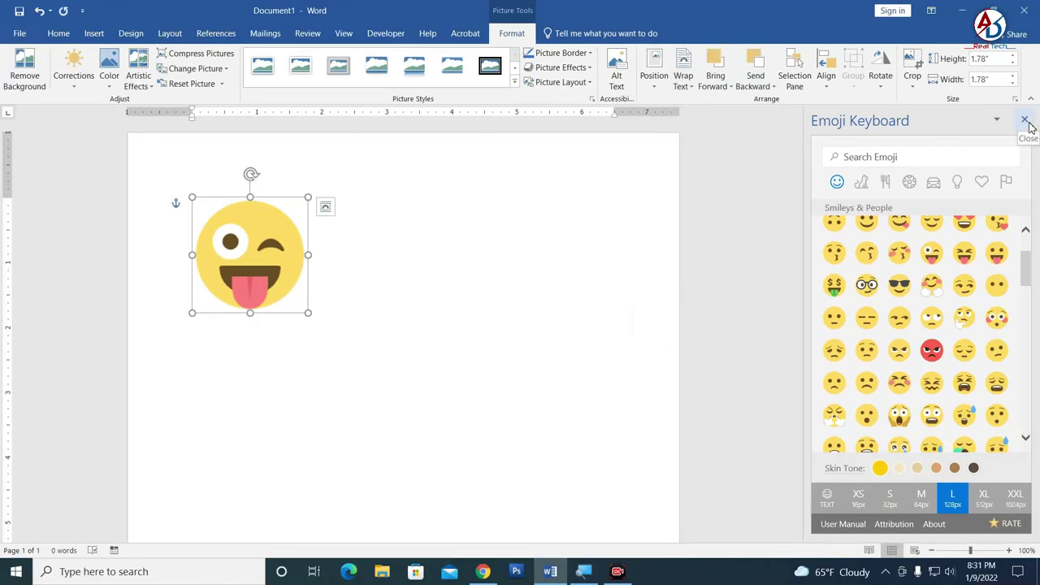
Browse the Emoji Keyboard list, then close the Emoji Keyboard pane.
scroll(910, 365, "down", 3)
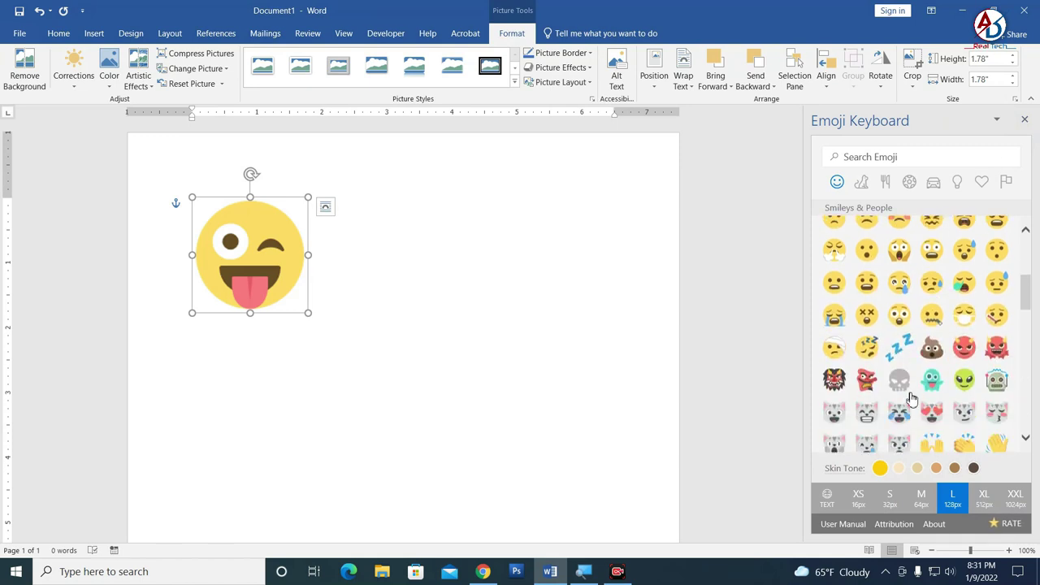
scroll(906, 394, "down", 3)
scroll(893, 382, "down", 3)
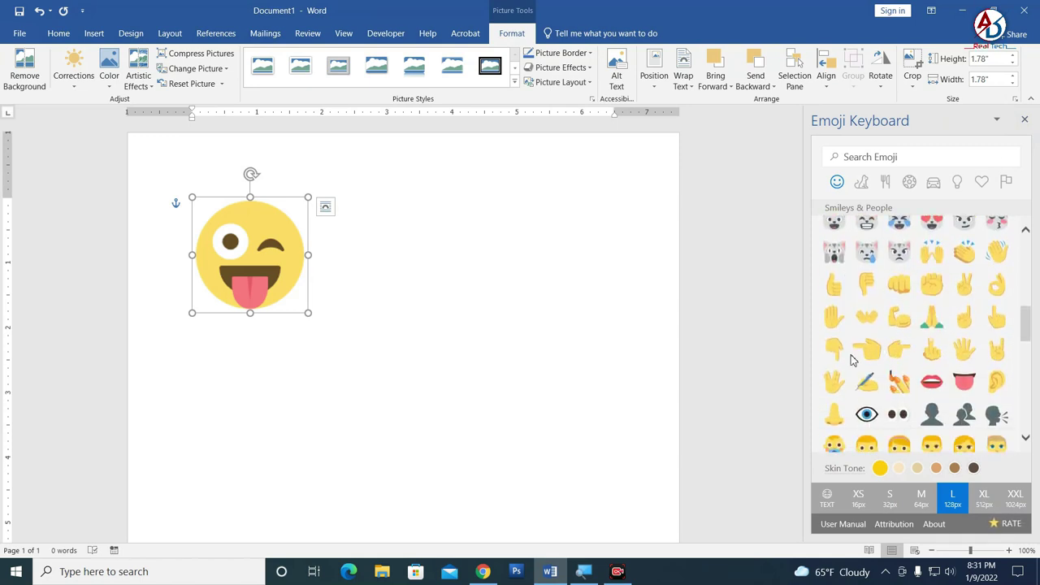
scroll(845, 362, "down", 5)
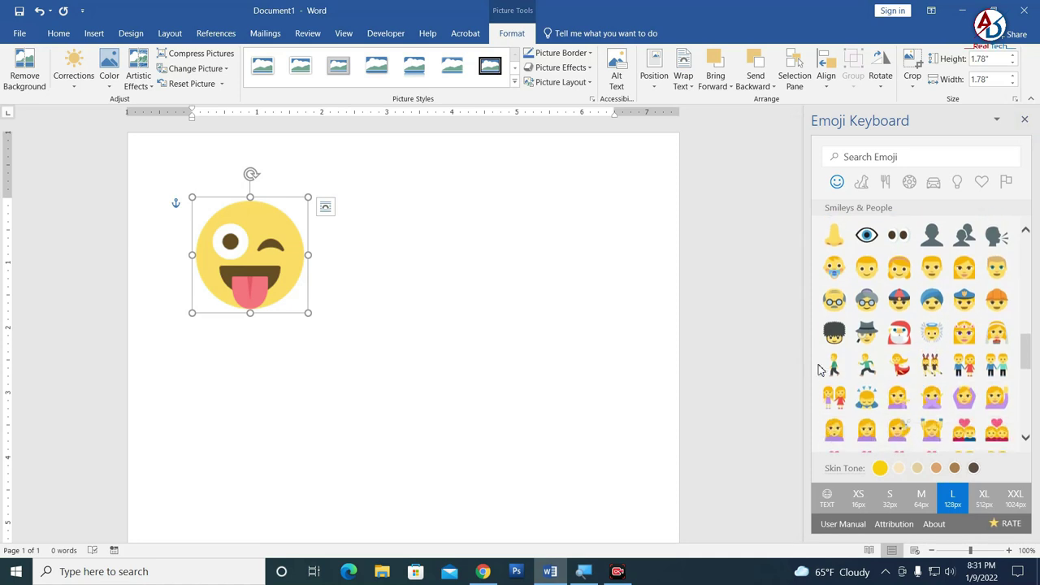
left_click(1024, 120)
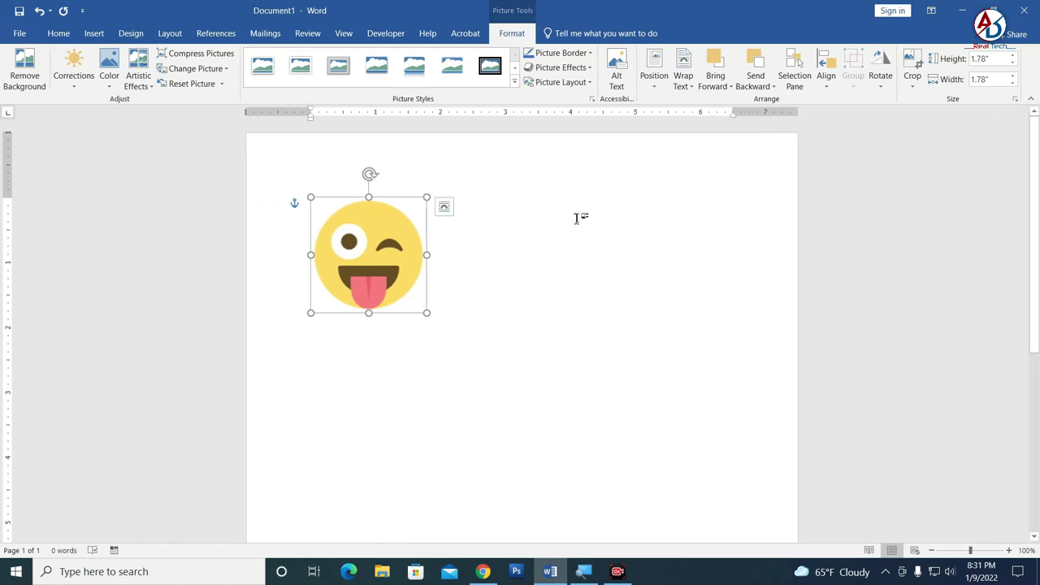
Delete the winking emoji, view the Emoji Keyboard add-in's options, and reopen the Add-ins store.
key("Delete")
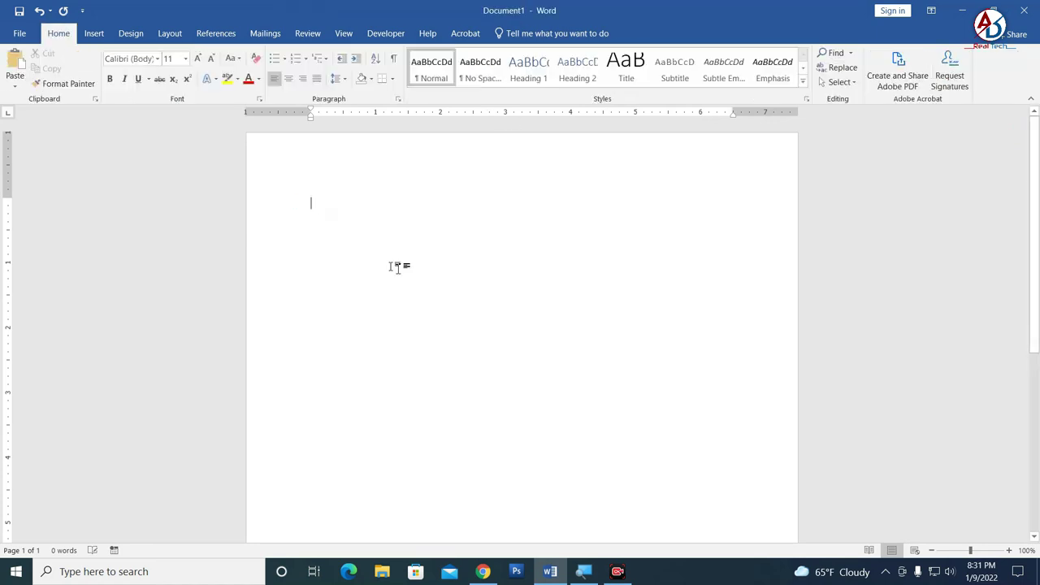
left_click(95, 35)
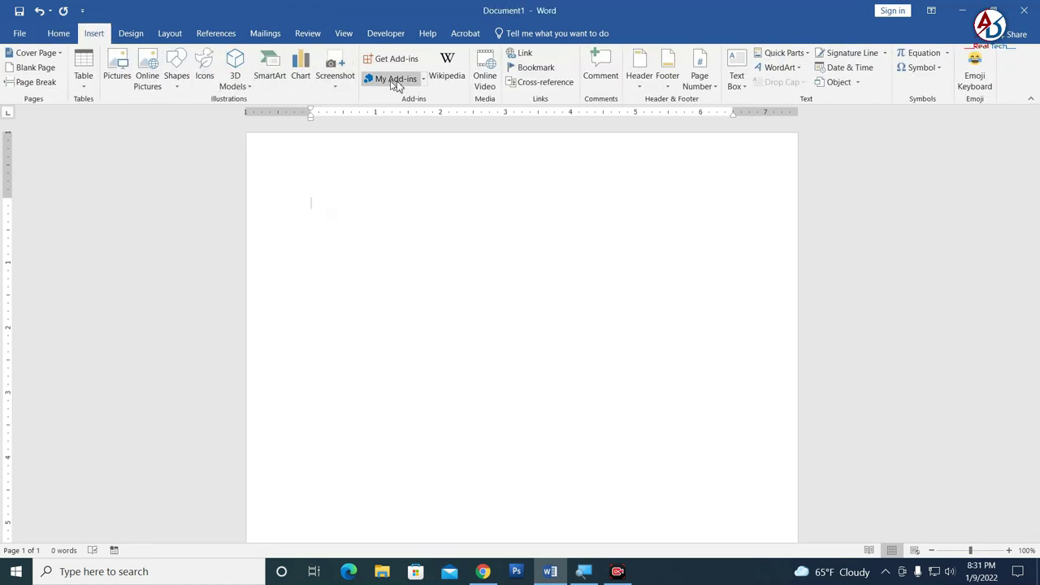
right_click(980, 70)
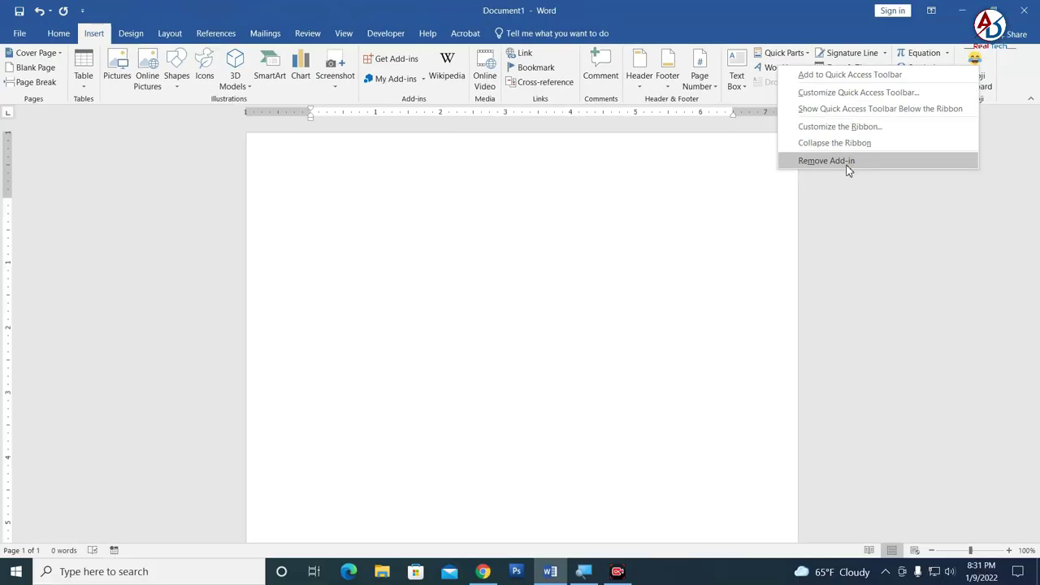
left_click(963, 226)
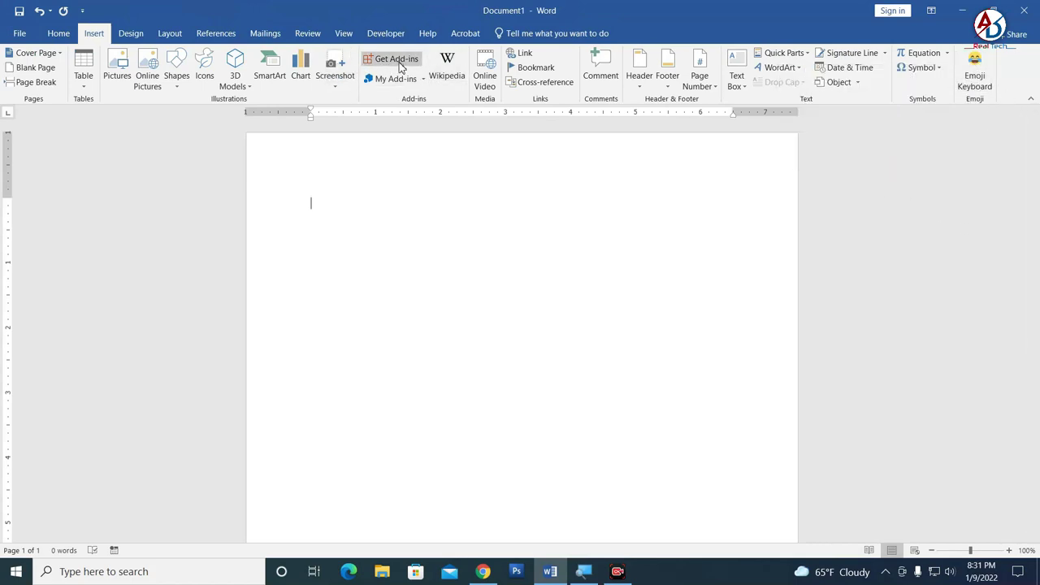
left_click(398, 62)
Find Translator in the Office Store, add it to Word and accept its licence terms.
scroll(536, 317, "down", 3)
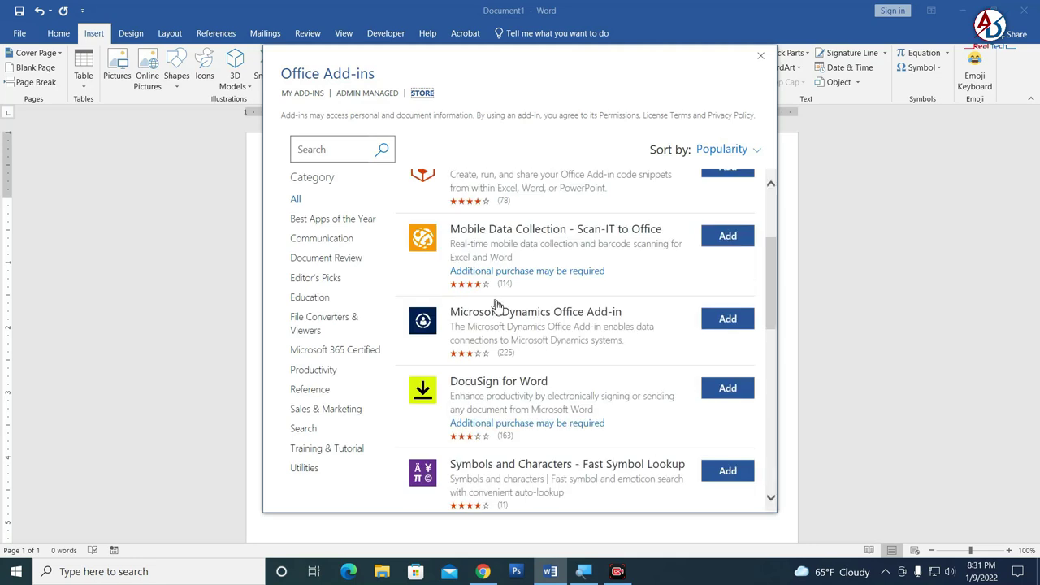
scroll(538, 317, "down", 2)
scroll(536, 321, "down", 2)
scroll(537, 321, "down", 3)
scroll(543, 276, "down", 2)
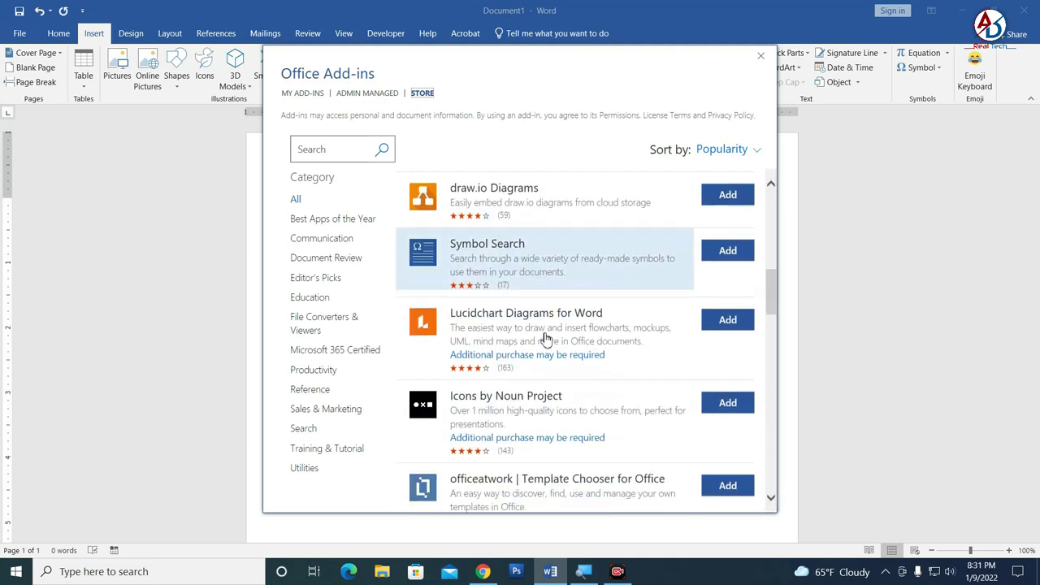
scroll(541, 227, "down", 3)
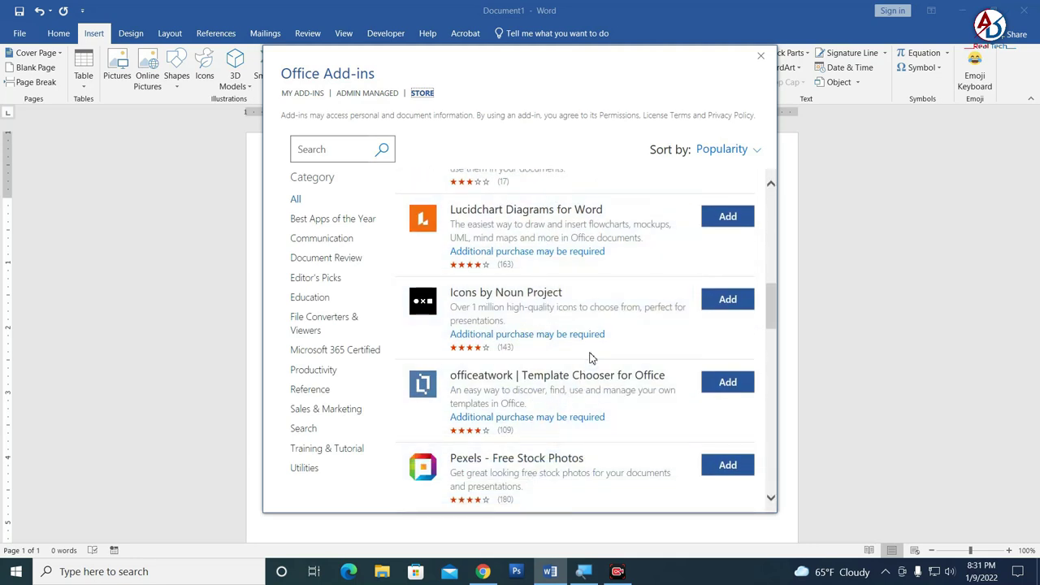
scroll(573, 382, "down", 2)
scroll(581, 362, "down", 1)
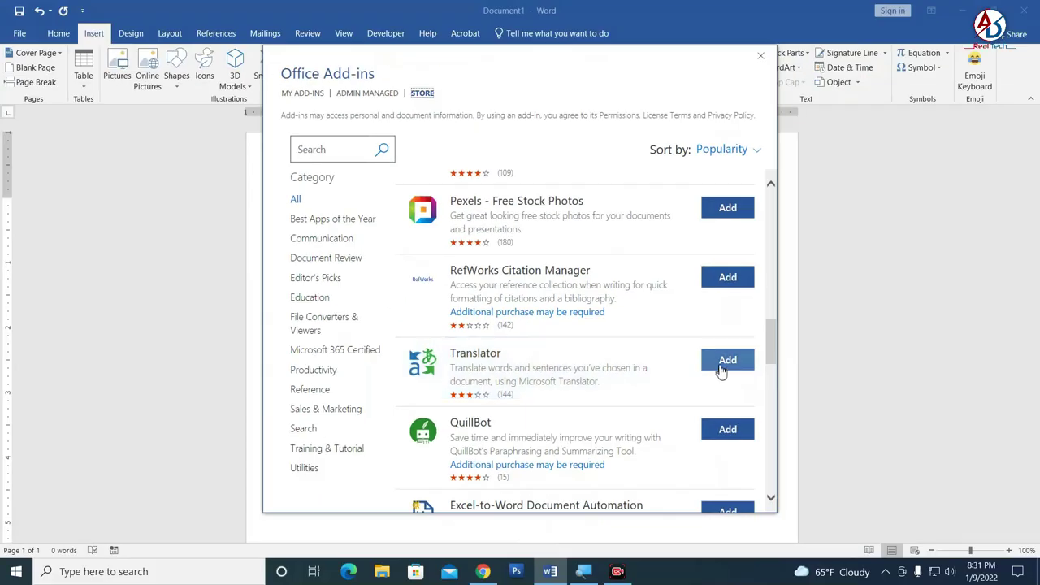
left_click(721, 370)
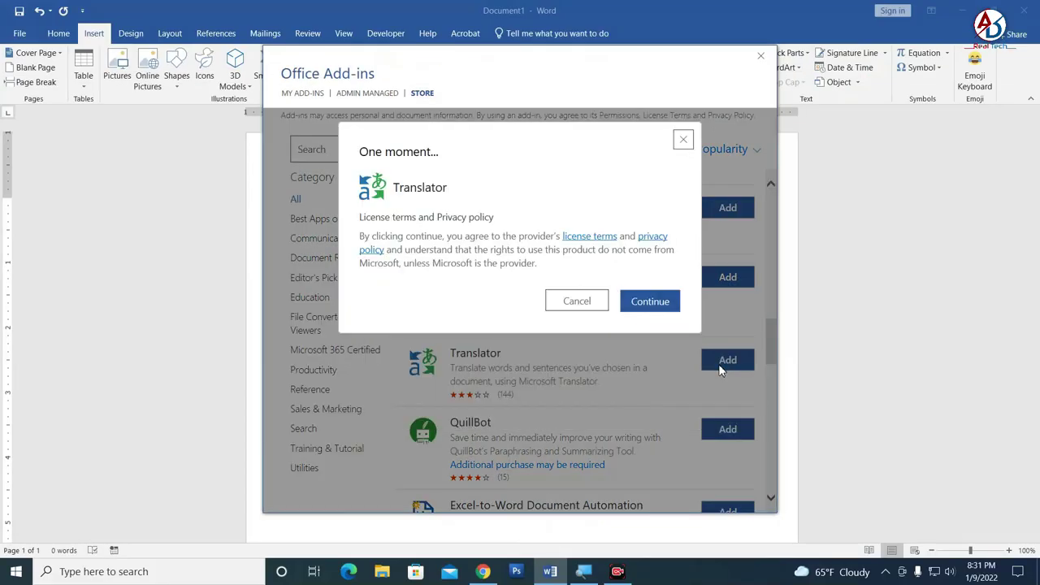
left_click(647, 309)
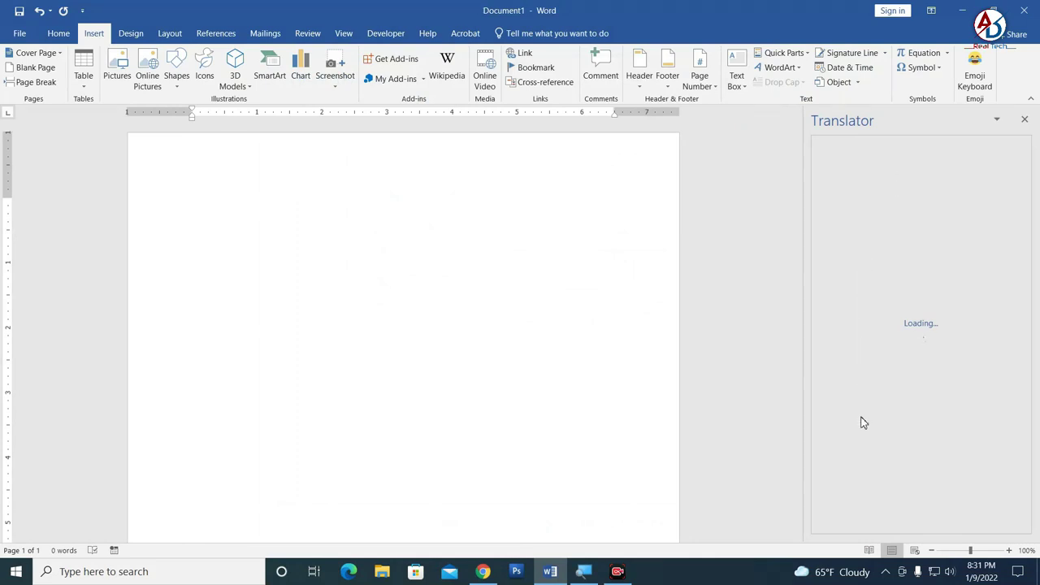
Set the Translator pane to translate from English into Hindi.
left_click(422, 79)
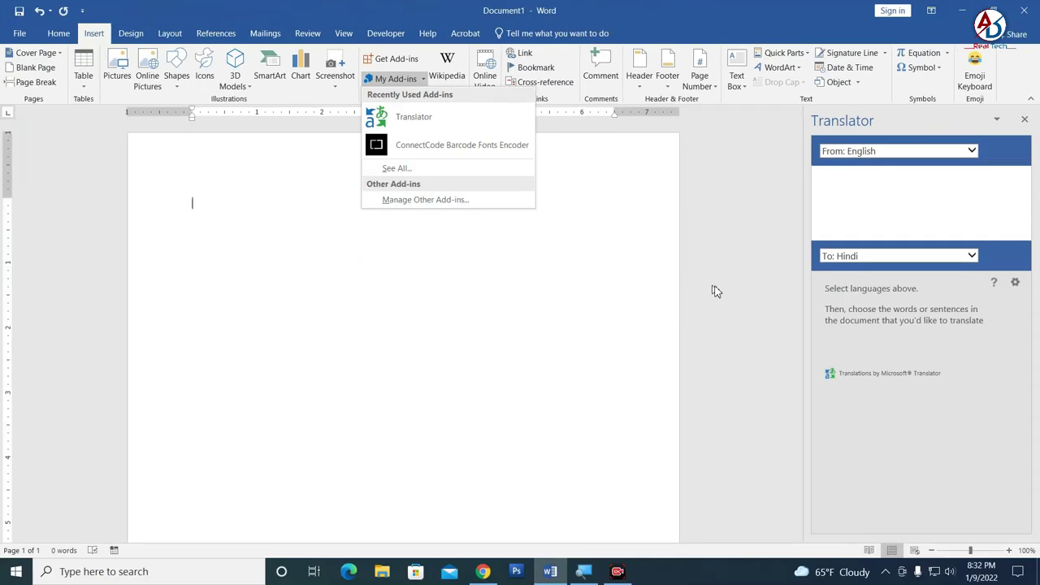
left_click(685, 267)
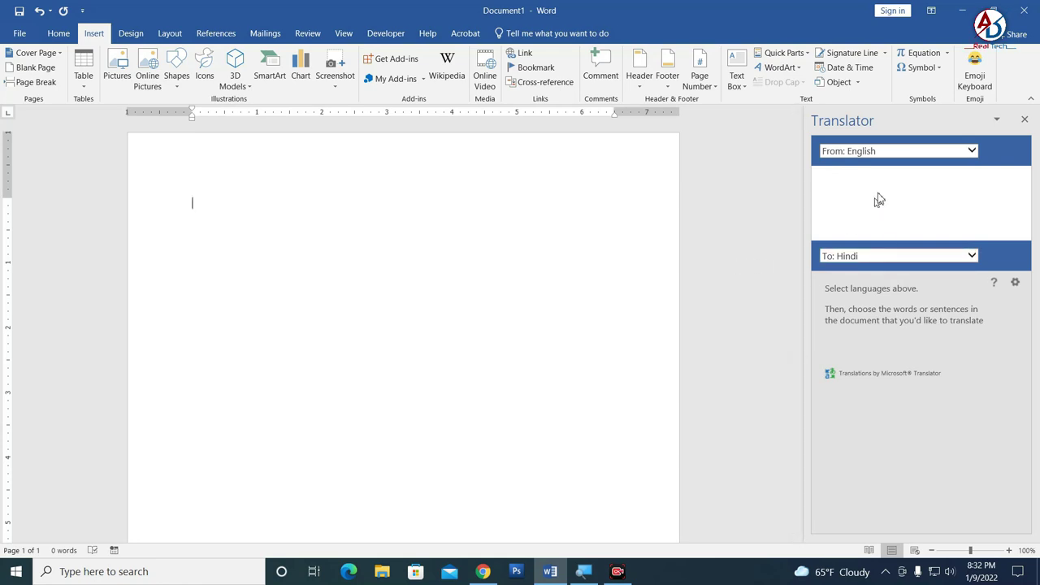
left_click(867, 156)
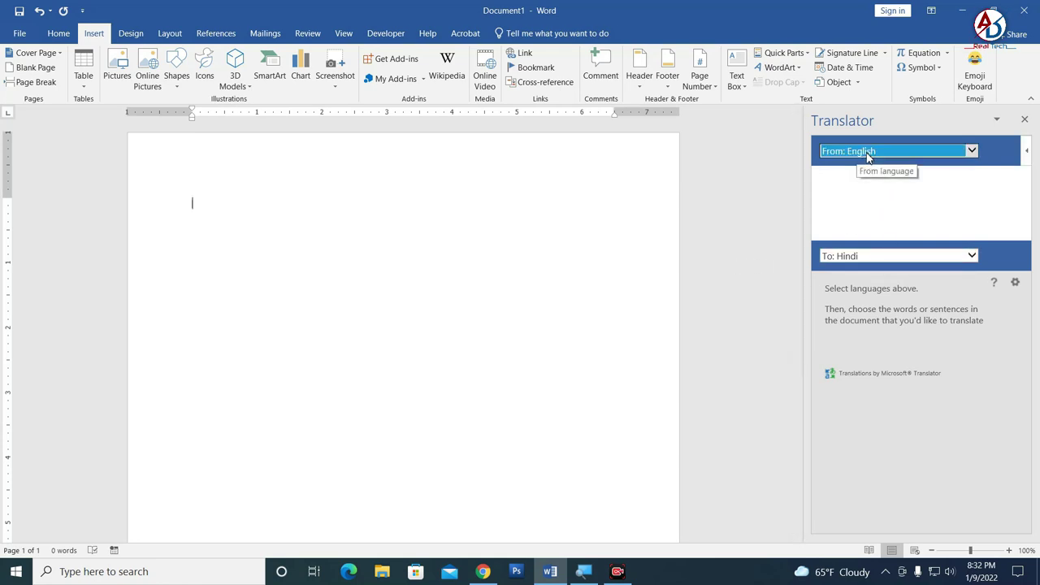
left_click(972, 152)
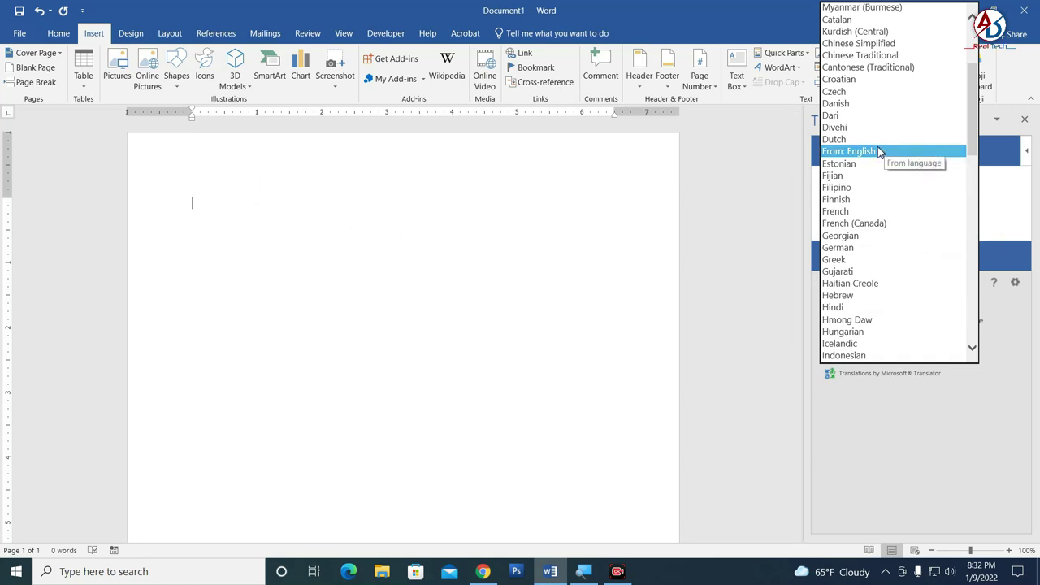
left_click(853, 152)
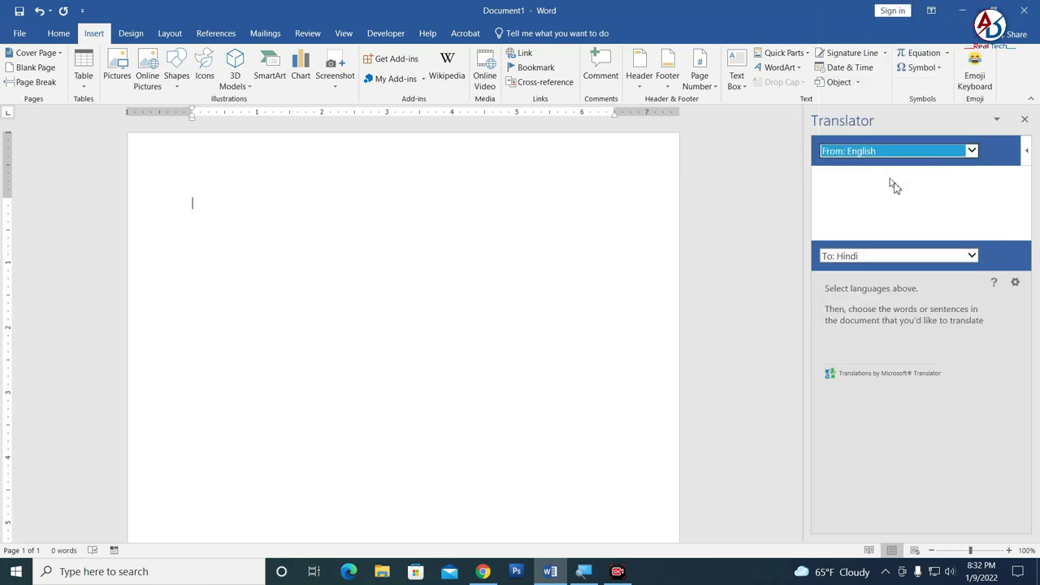
left_click(855, 258)
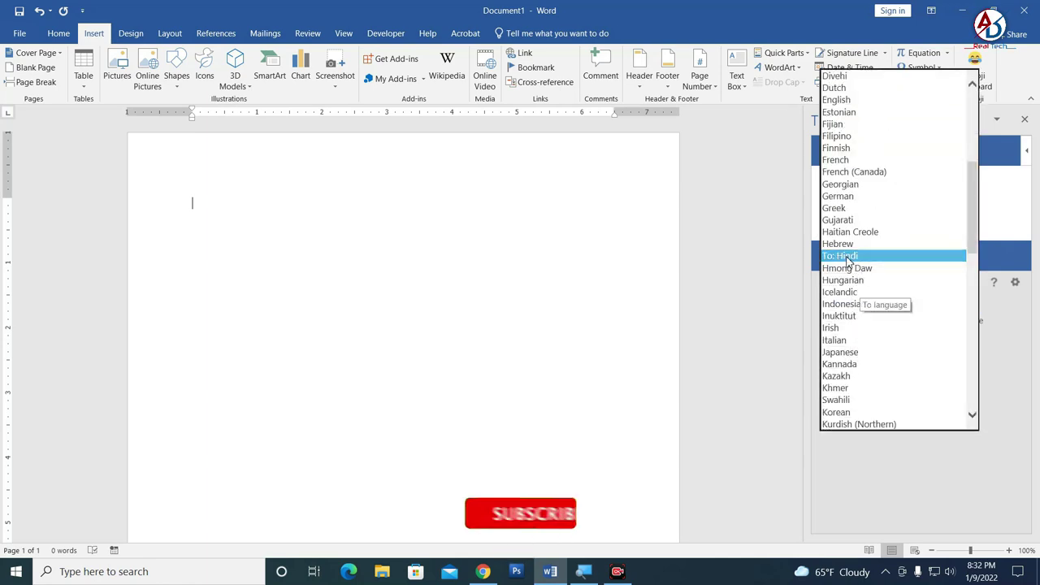
left_click(842, 259)
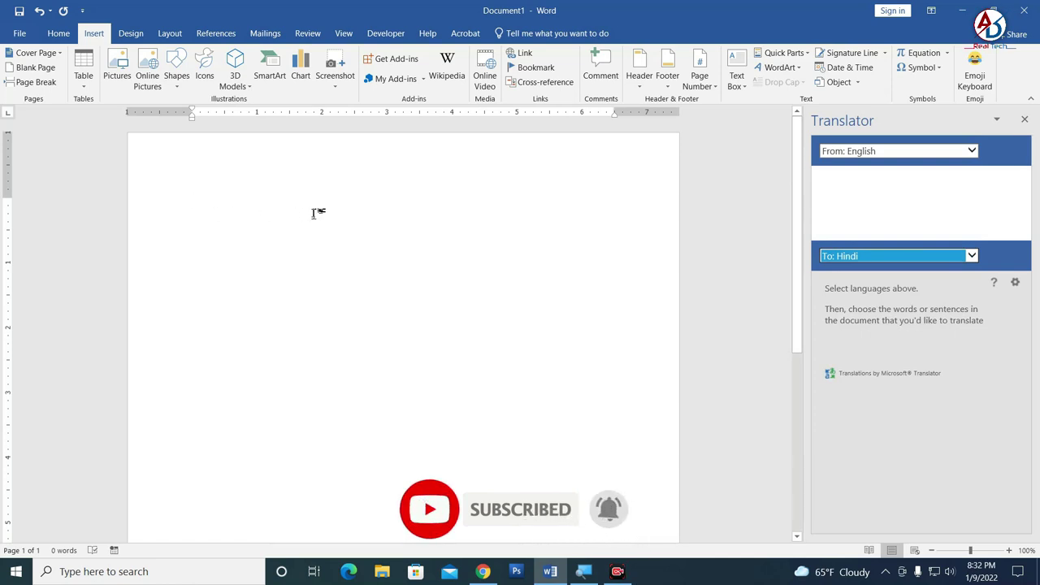
Type 'Welcome to my channel', select it, then select its Hindi translation in Translator.
type("Wel")
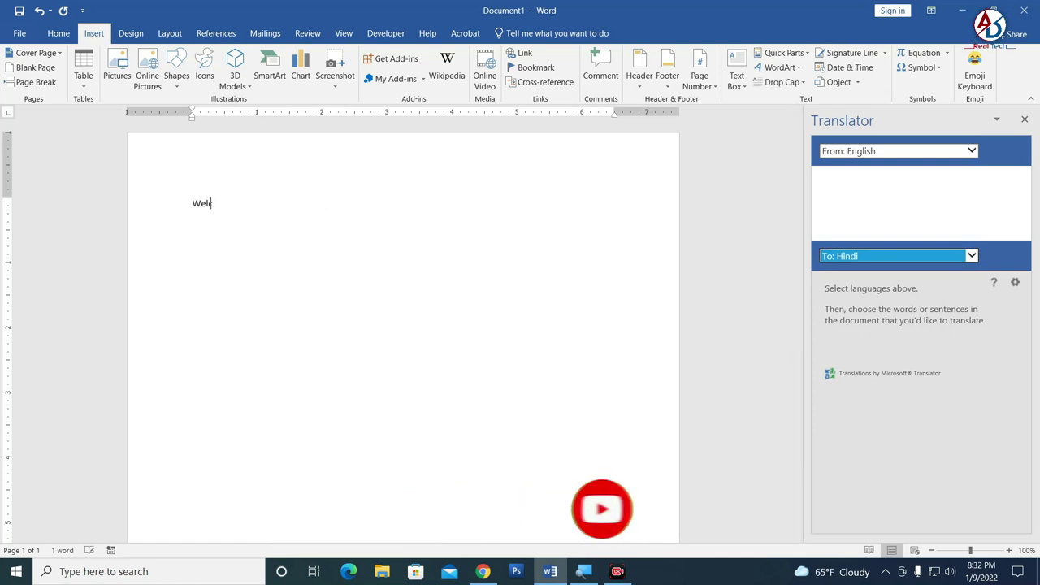
type("come to my channel")
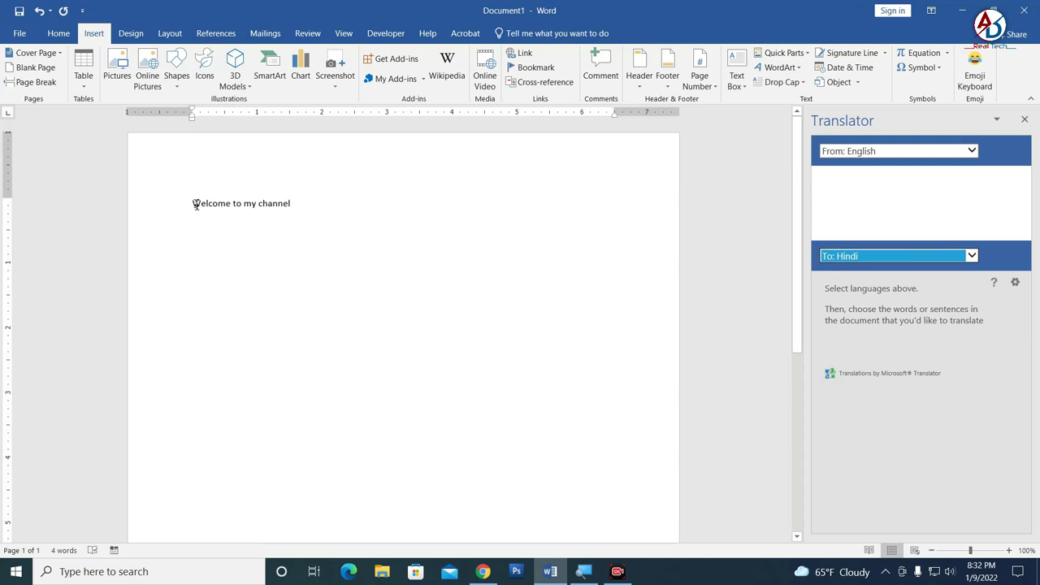
left_click_drag(195, 205, 311, 204)
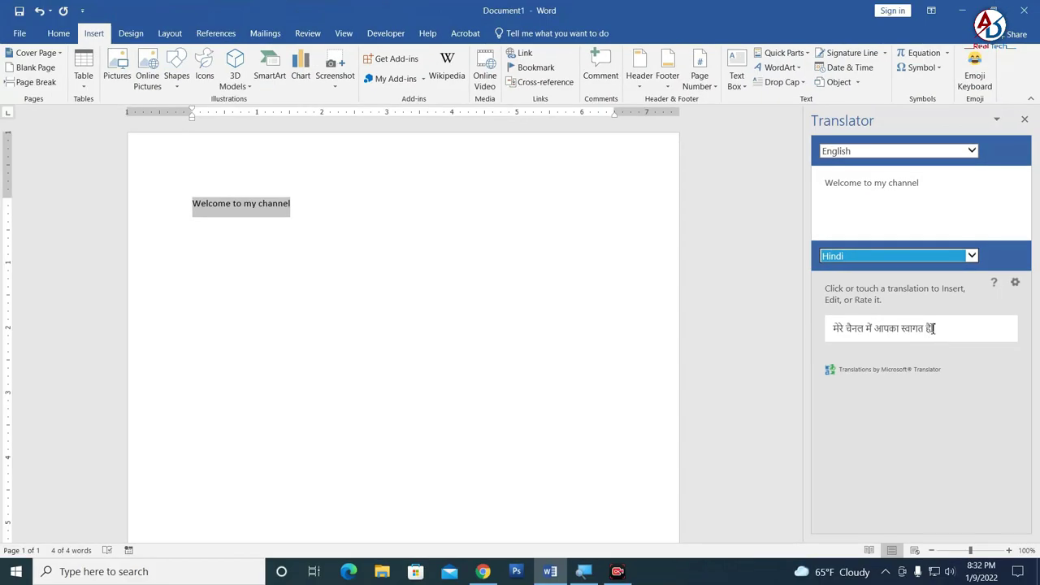
left_click_drag(933, 328, 834, 329)
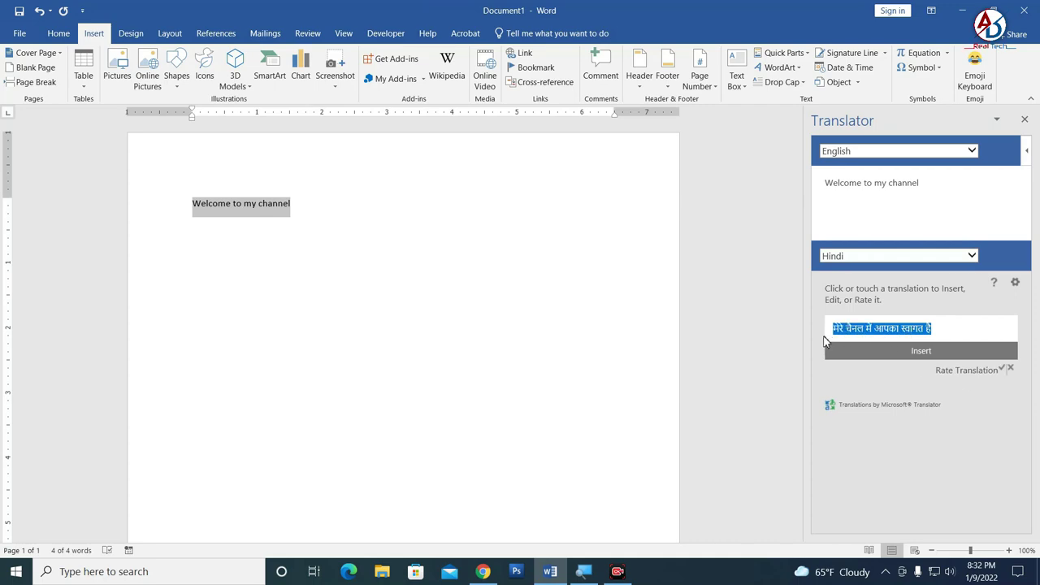
Paste the copied Hindi translation on a new line below the greeting, then delete both lines.
right_click(887, 335)
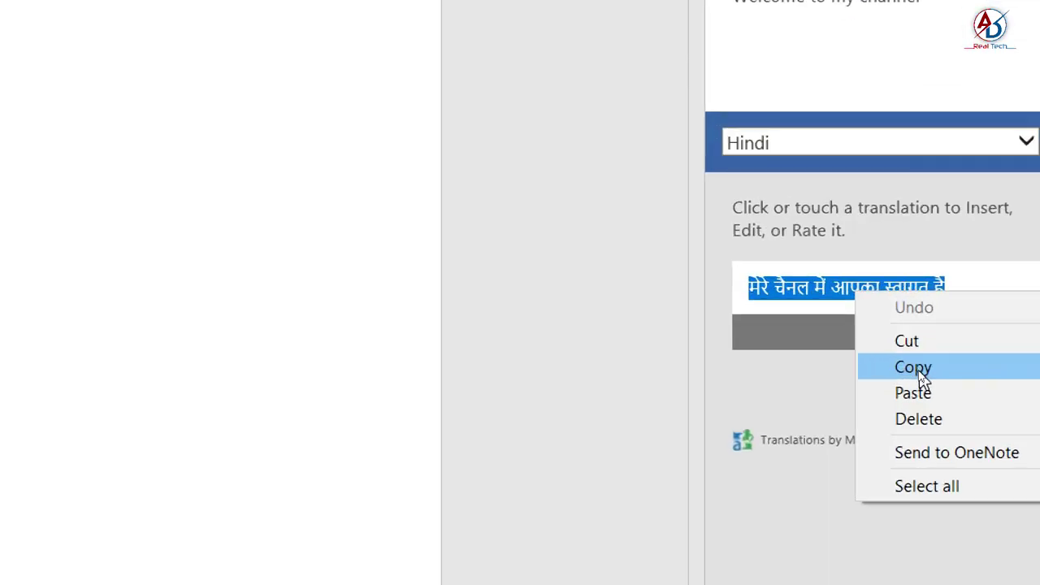
left_click(916, 370)
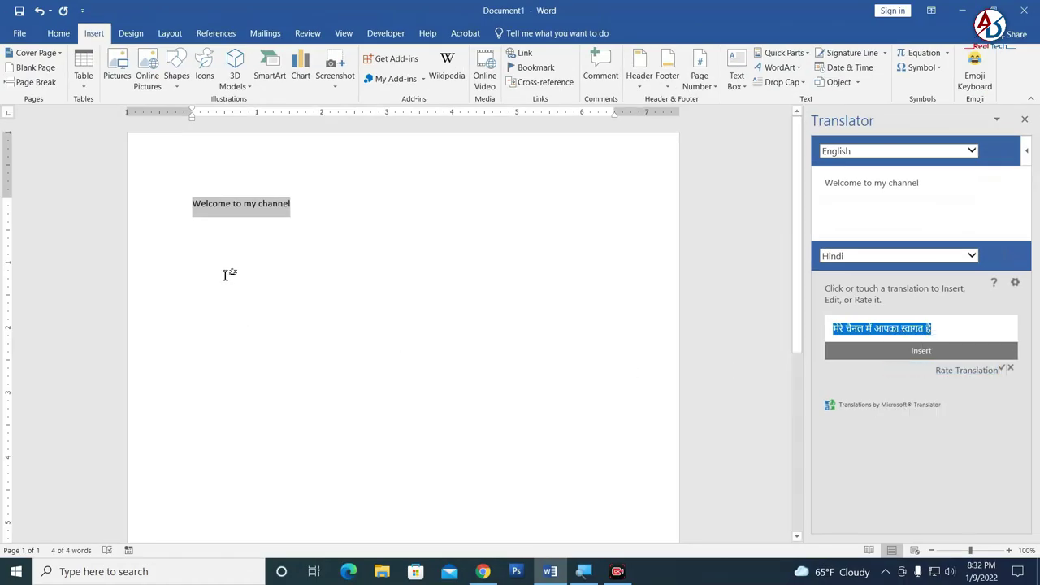
left_click(312, 218)
key("Return")
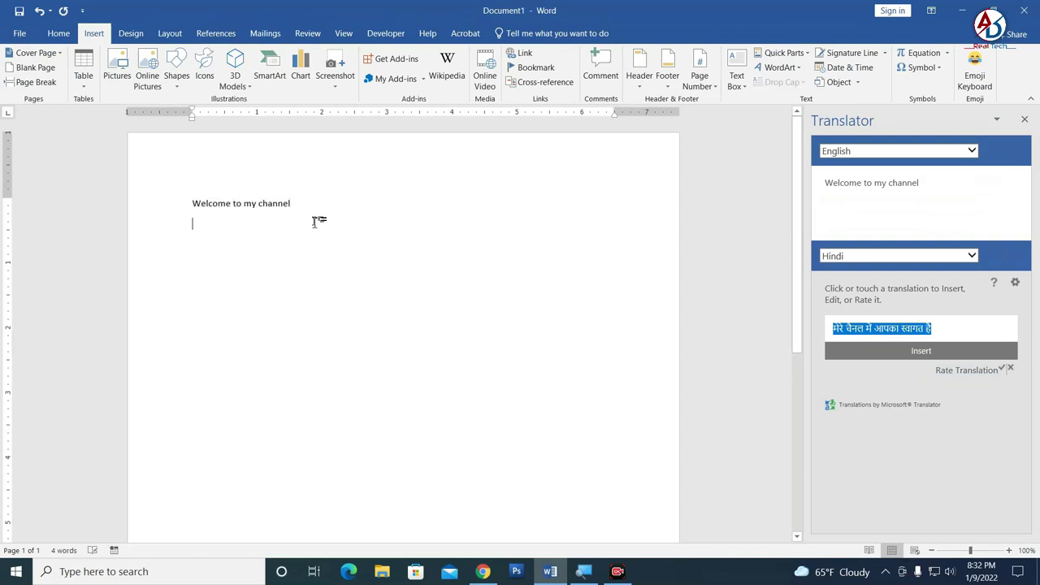
key("ctrl+v")
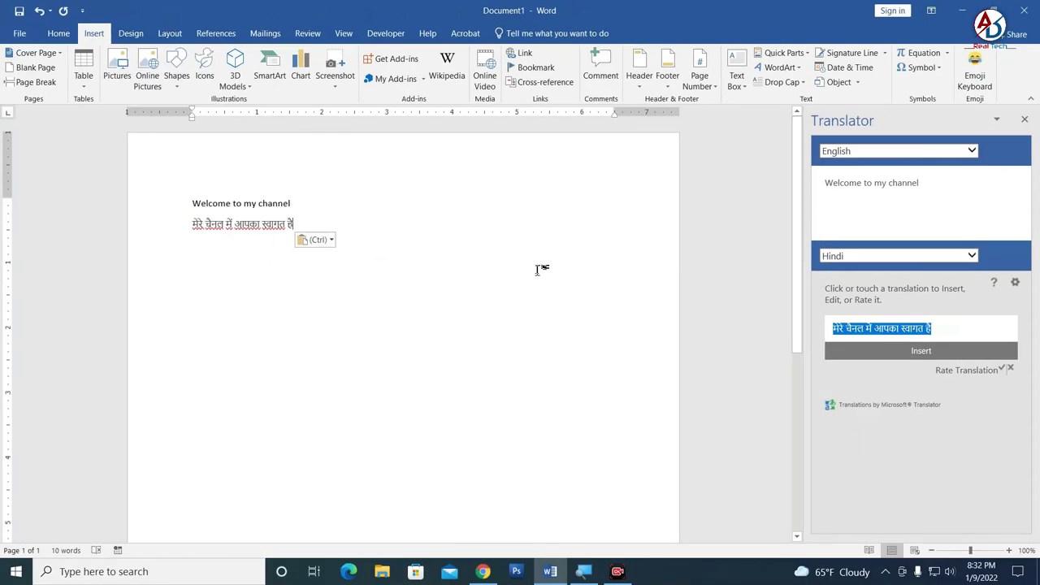
left_click_drag(299, 225, 193, 204)
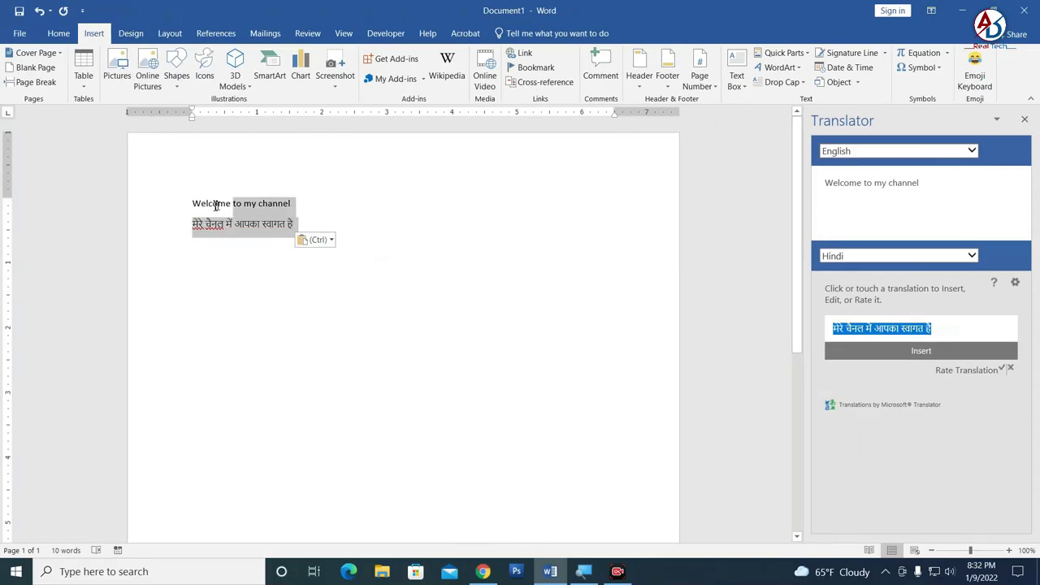
key("Delete")
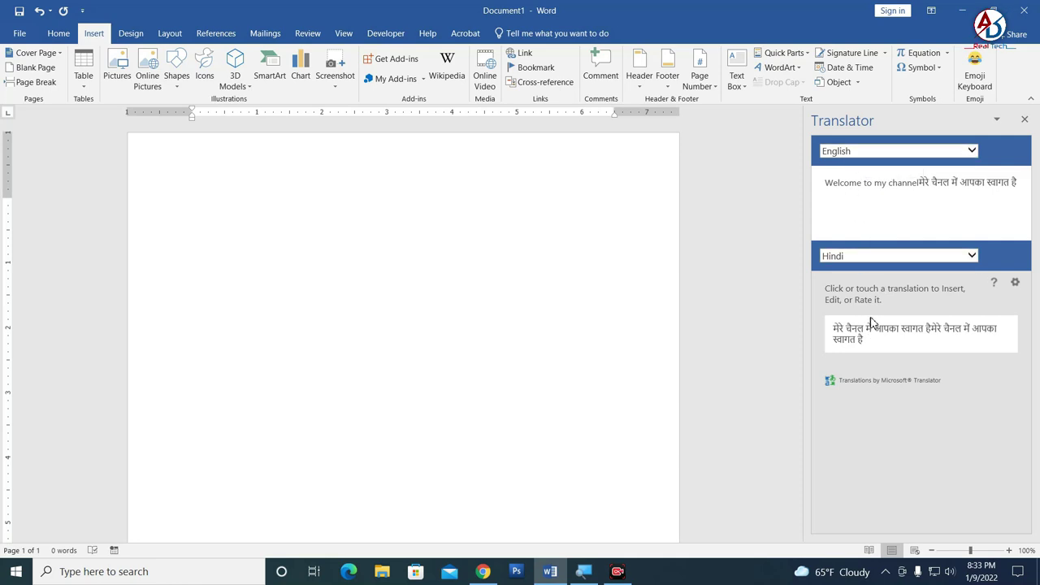
Close Translator and add QR4Office from the Office Add-ins store.
left_click(1022, 120)
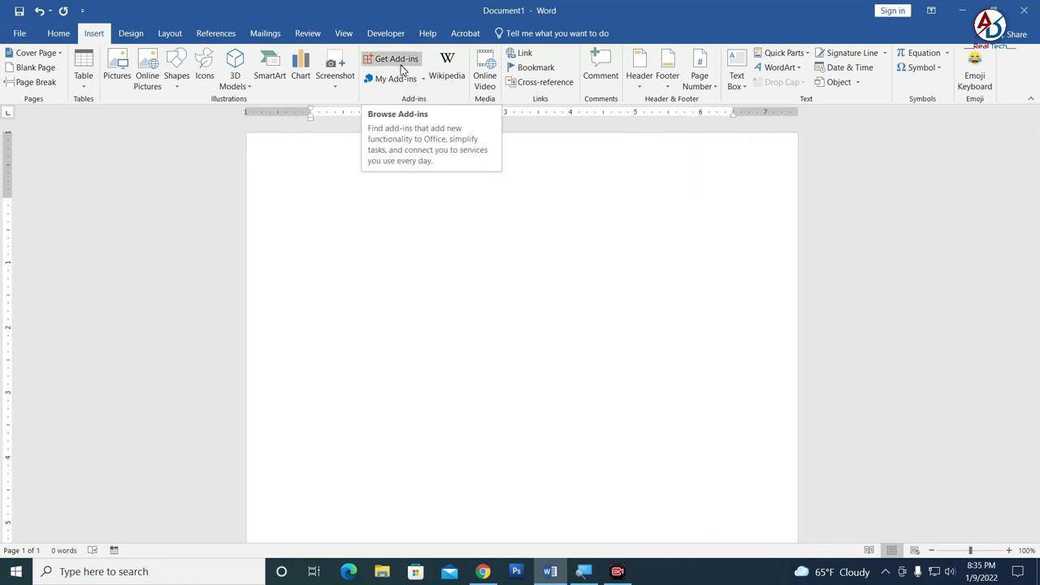
left_click(400, 67)
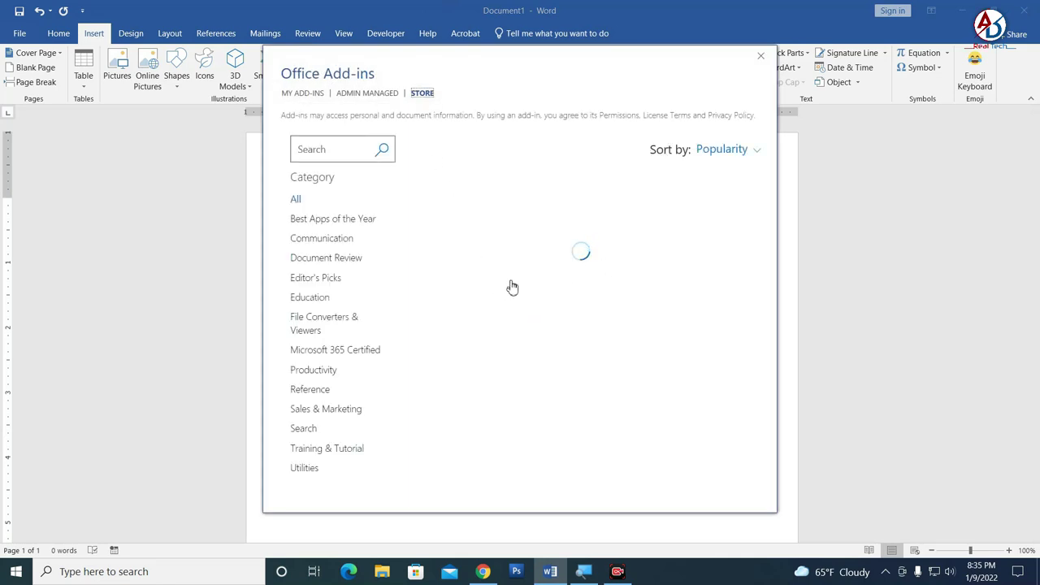
scroll(512, 291, "down", 3)
scroll(511, 291, "down", 3)
scroll(533, 332, "down", 3)
scroll(538, 348, "down", 3)
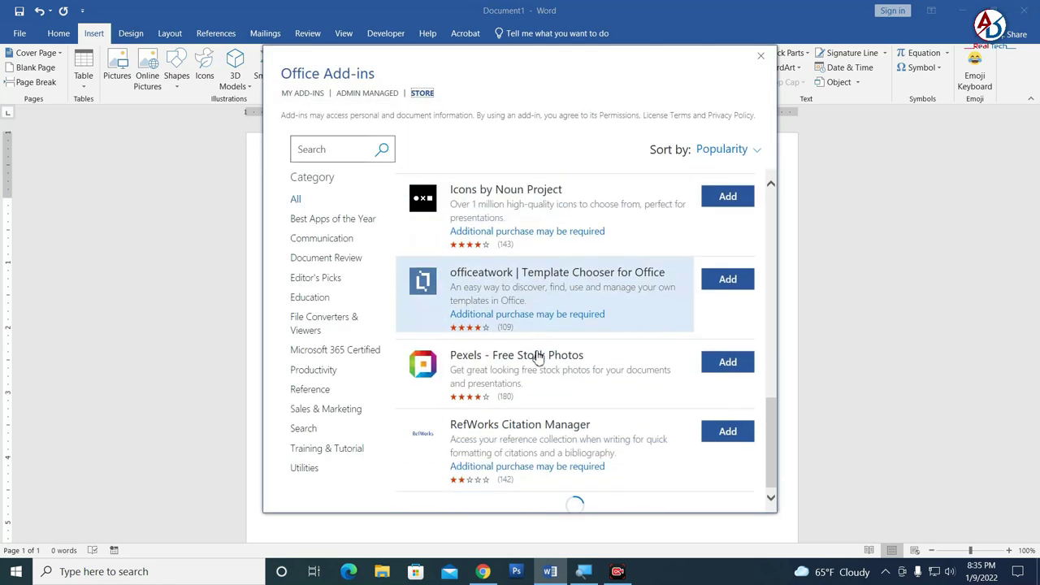
scroll(538, 355, "down", 3)
scroll(537, 365, "down", 2)
scroll(535, 369, "down", 2)
scroll(528, 378, "down", 3)
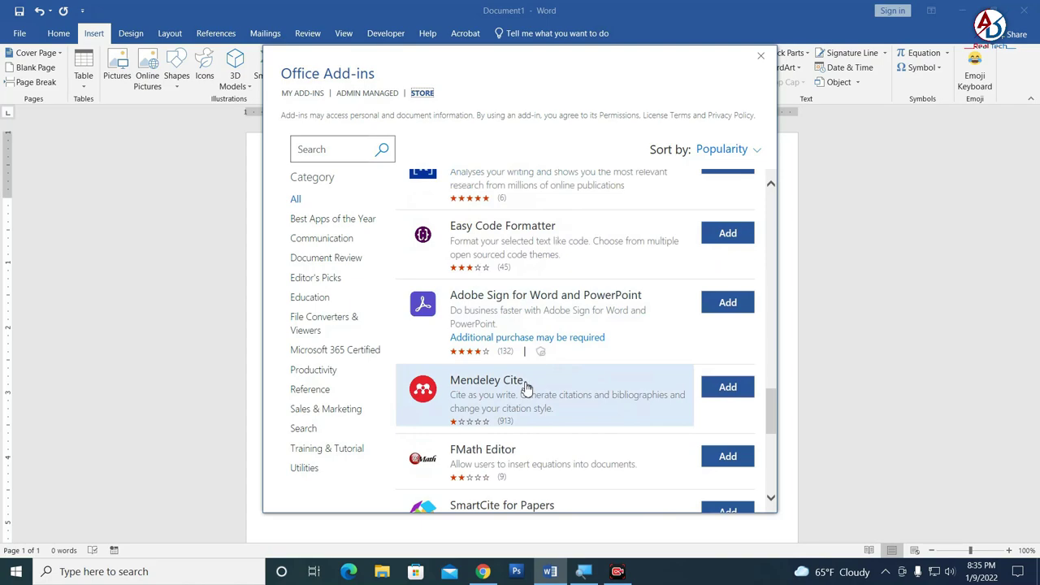
scroll(524, 390, "down", 2)
scroll(524, 391, "down", 3)
scroll(495, 398, "down", 3)
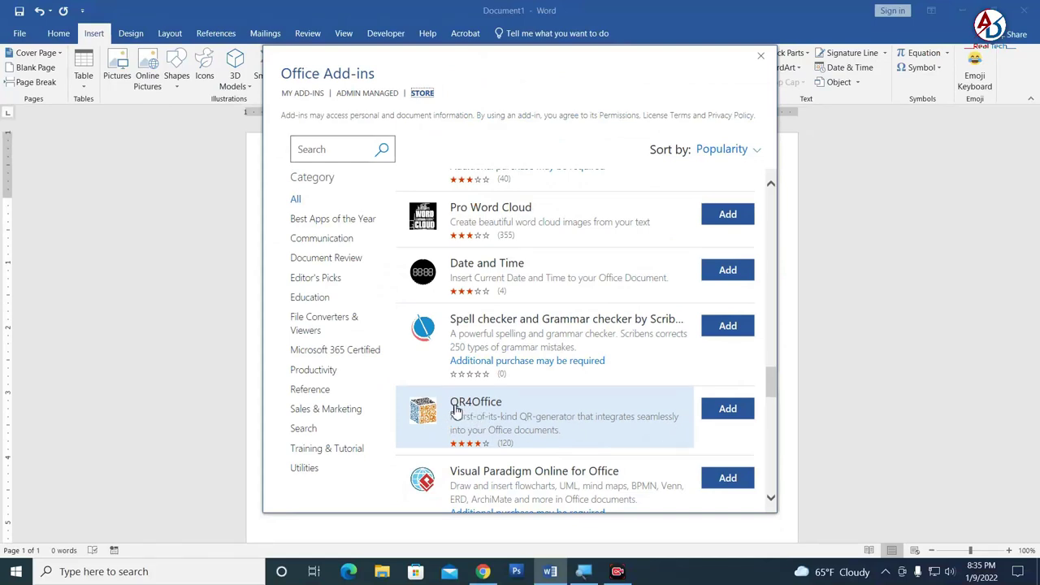
left_click(727, 409)
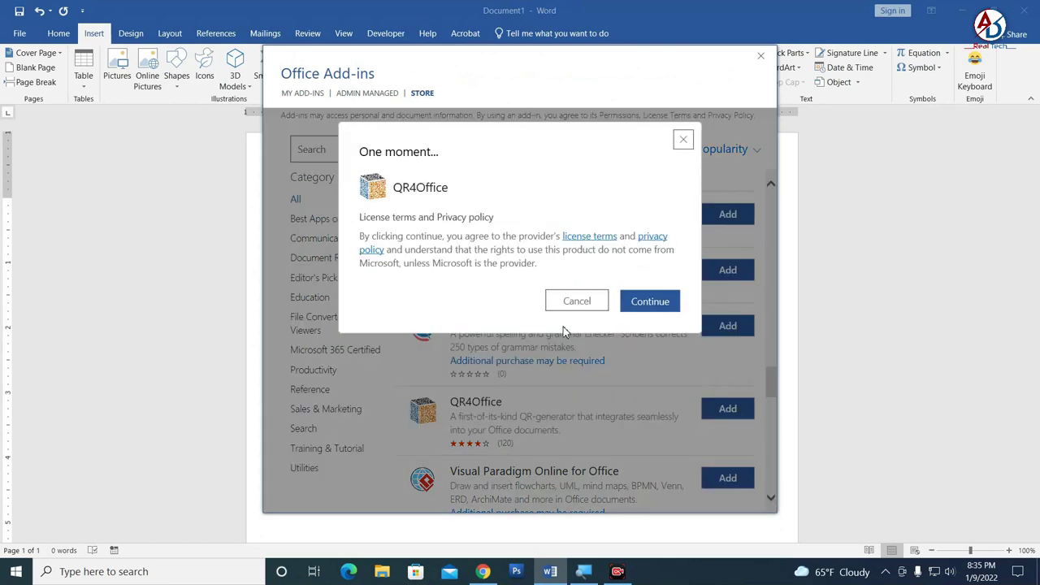
Accept the QR4Office licence terms and open its panel from My Add-ins.
left_click(655, 303)
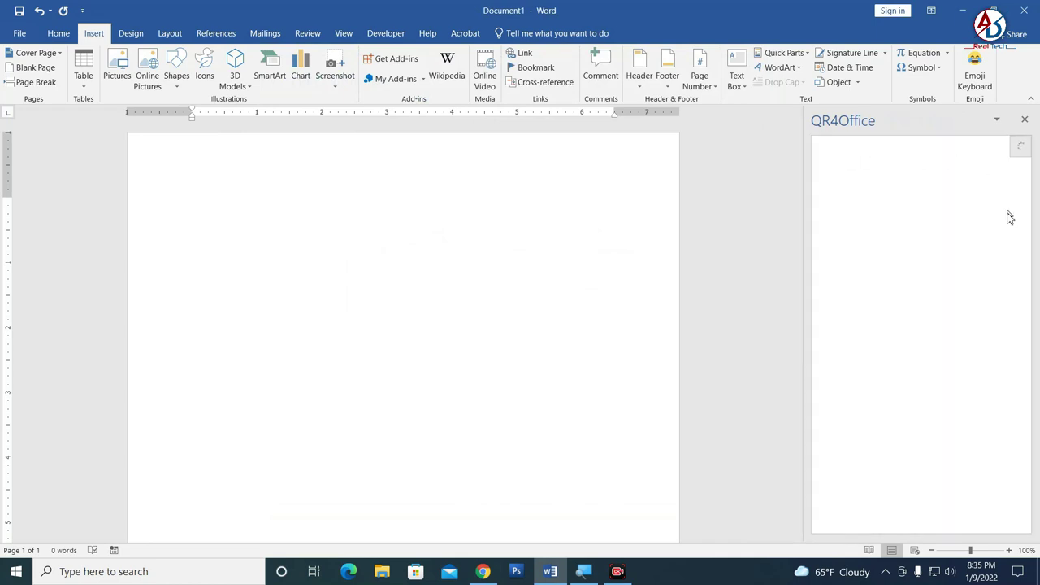
left_click(424, 80)
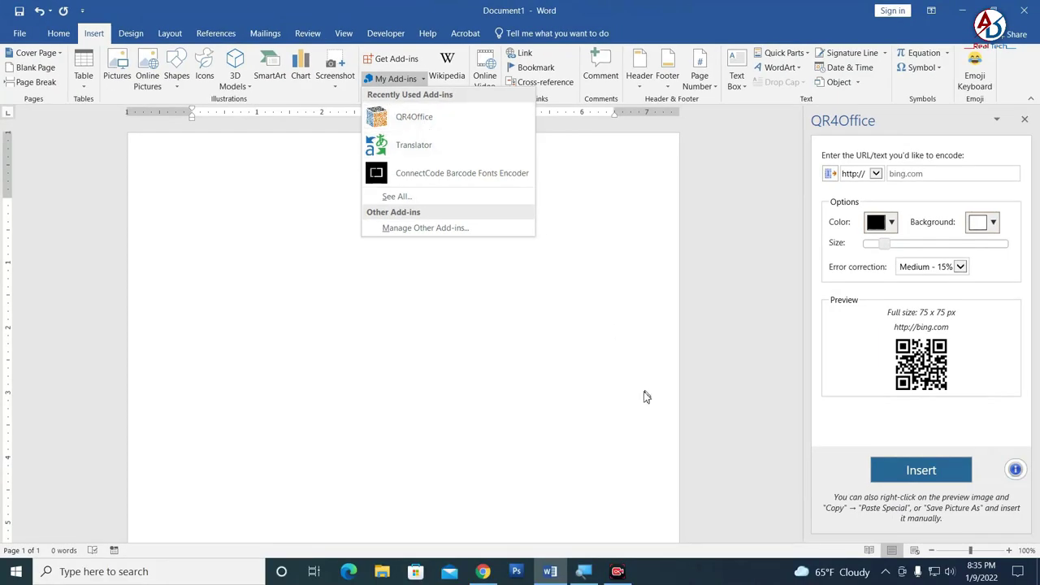
left_click(632, 401)
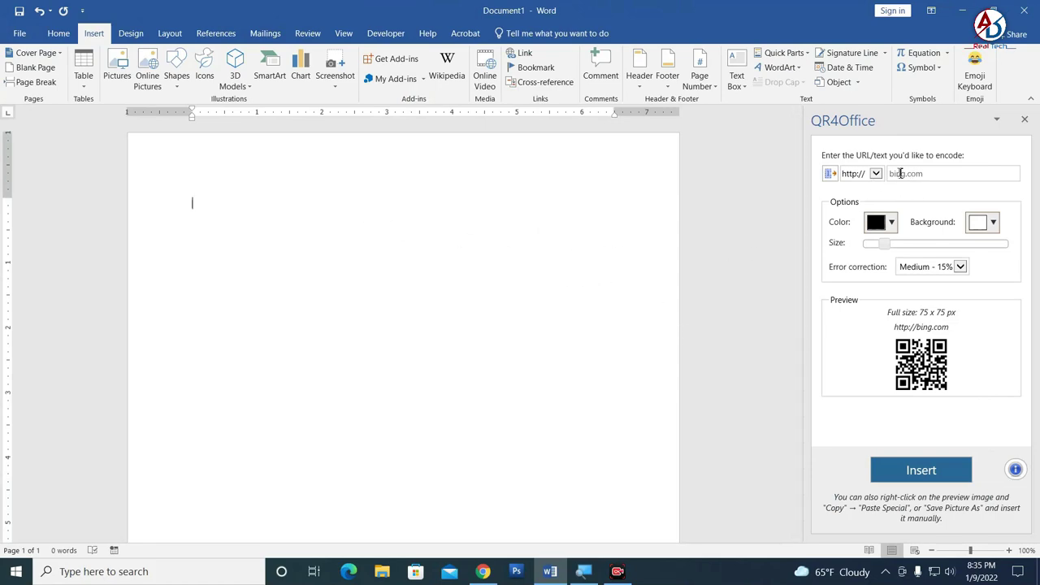
left_click(482, 571)
Copy the Facebook page's full URL from Chrome's address bar and return to Word.
scroll(590, 230, "up", 3)
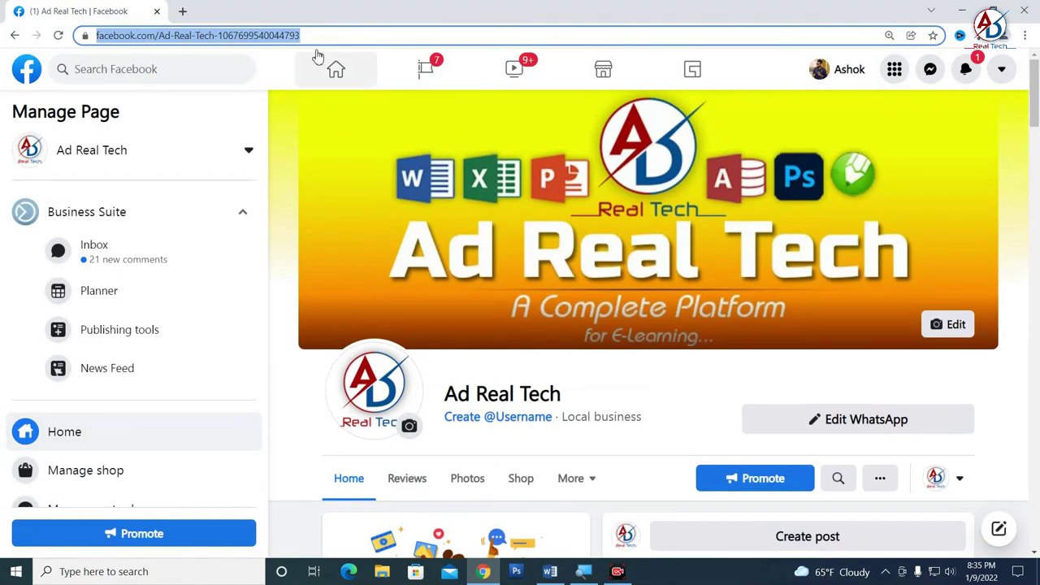
left_click(267, 36)
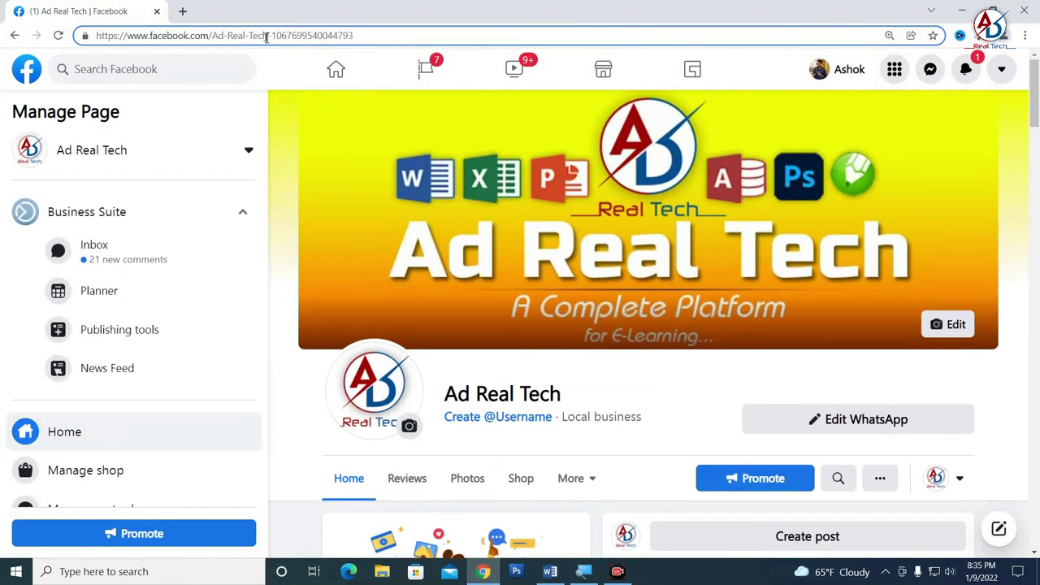
left_click(267, 35)
right_click(267, 39)
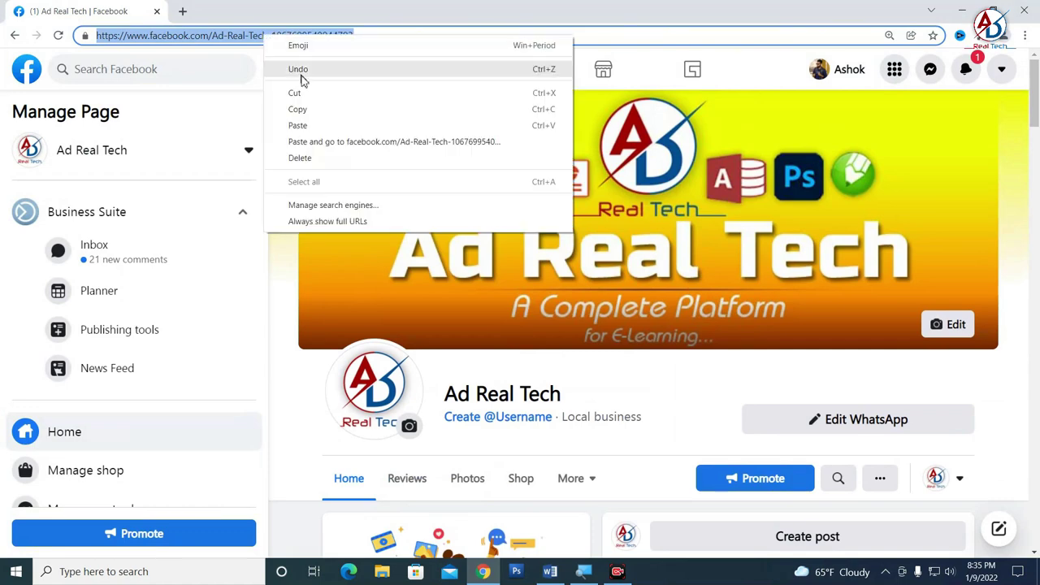
left_click(311, 106)
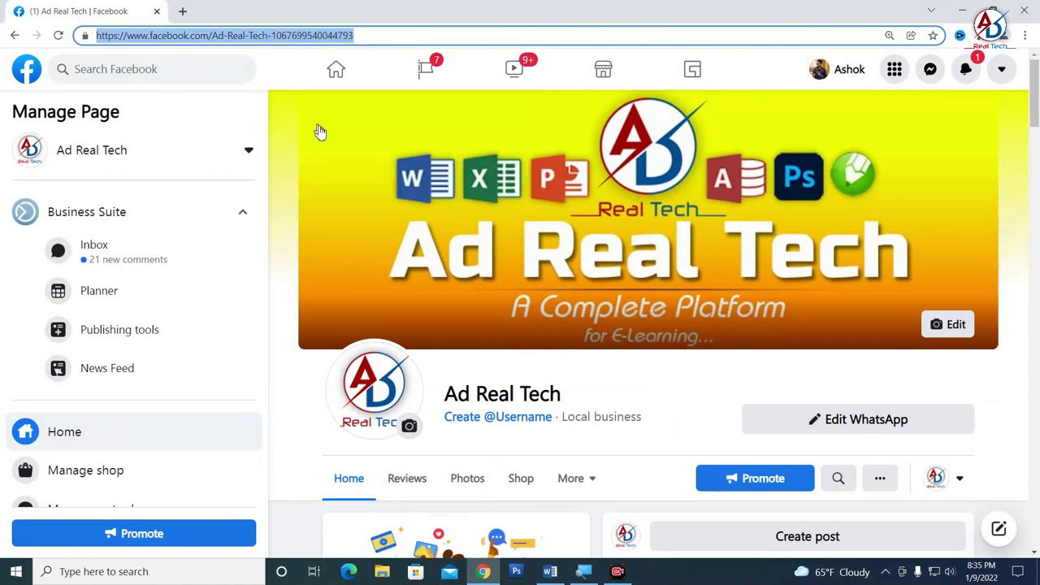
left_click(550, 571)
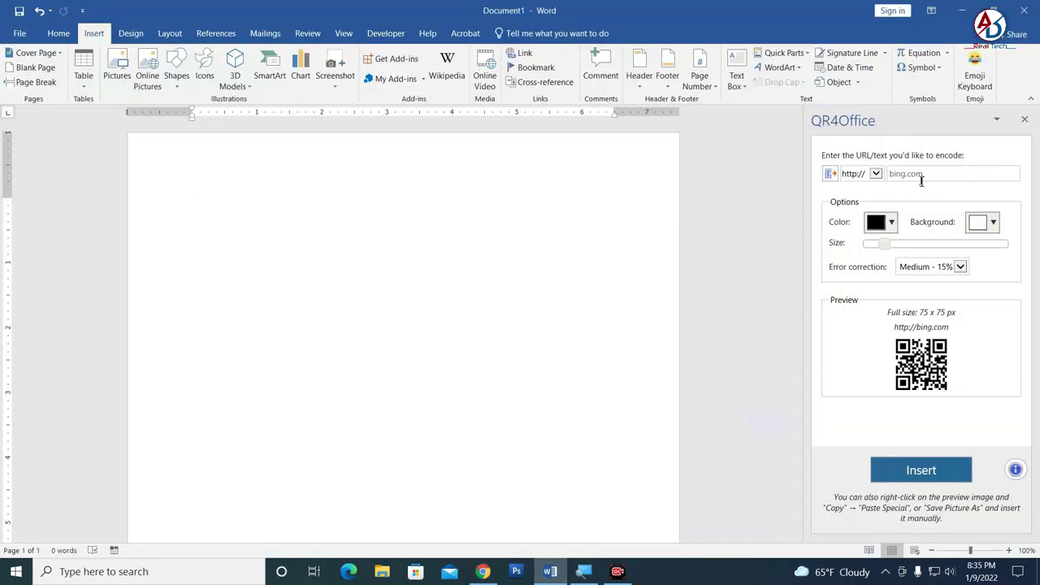
Paste the Facebook URL into the document and into QR4Office's URL field.
key("ctrl+v")
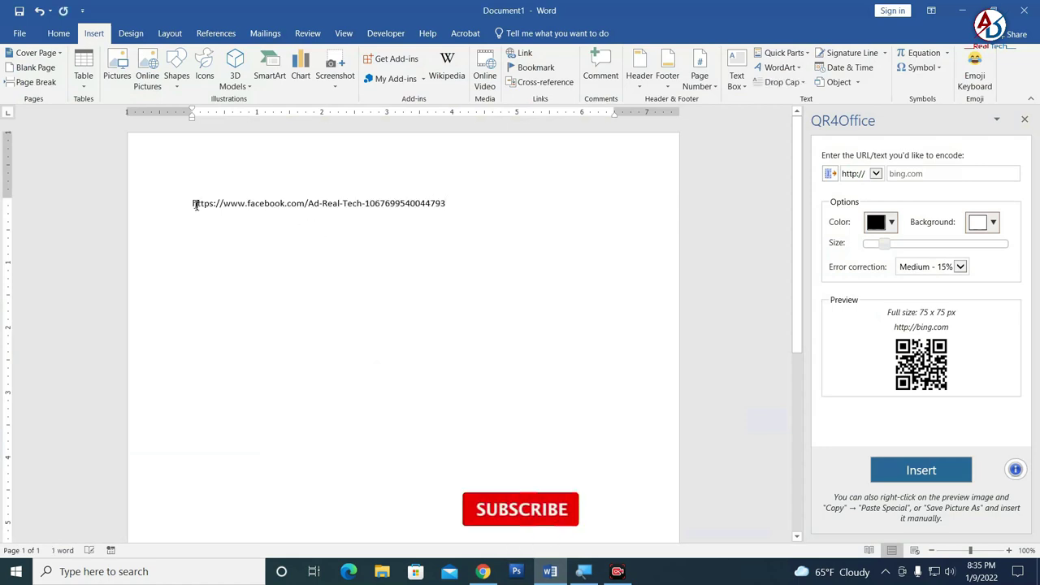
left_click_drag(193, 204, 489, 203)
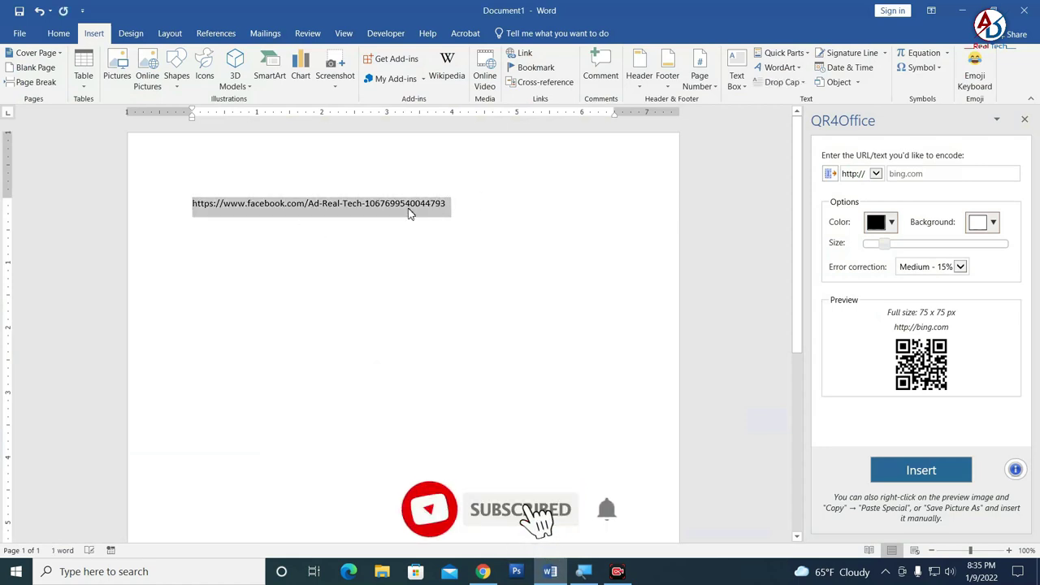
right_click(409, 213)
left_click(455, 233)
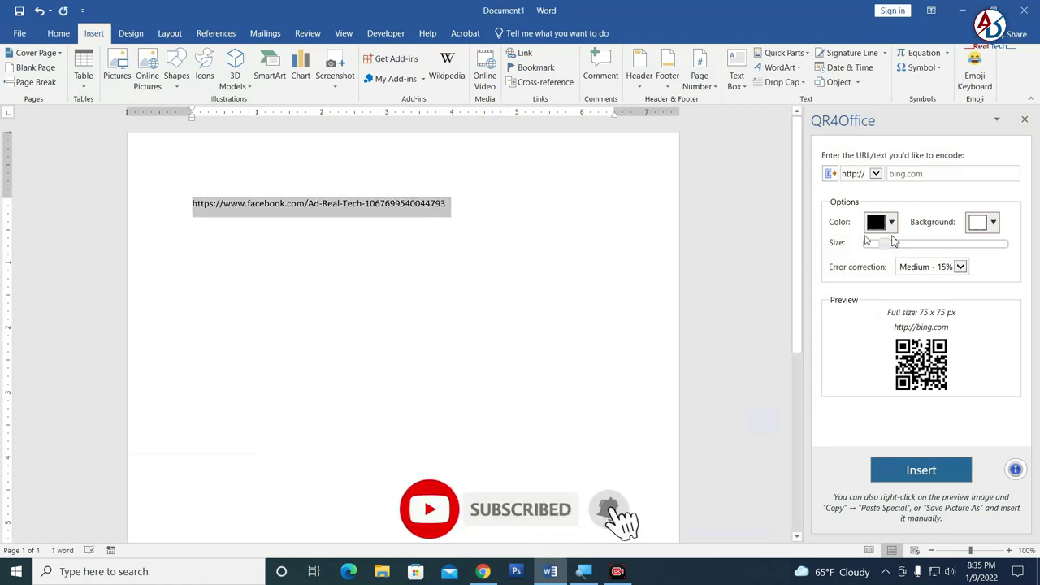
left_click(909, 173)
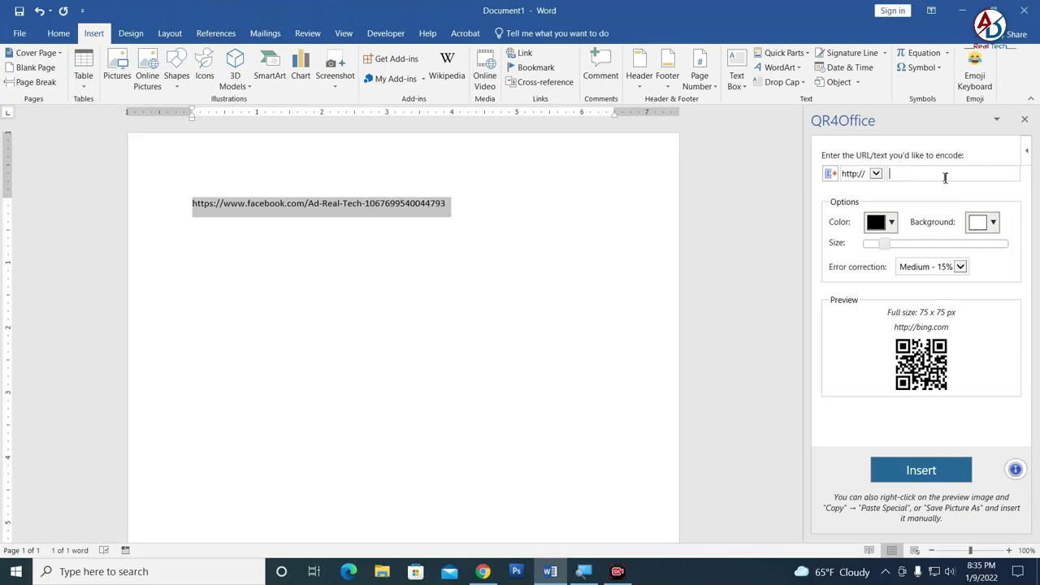
right_click(929, 178)
left_click(955, 230)
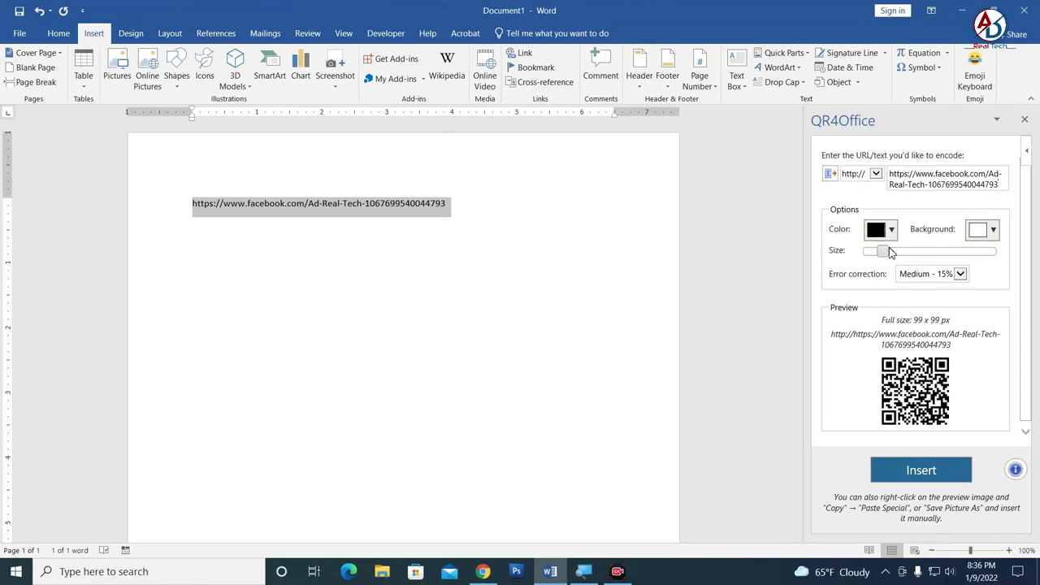
Keep black-on-white colours, set the QR size to 198 px, and insert the code.
left_click(890, 234)
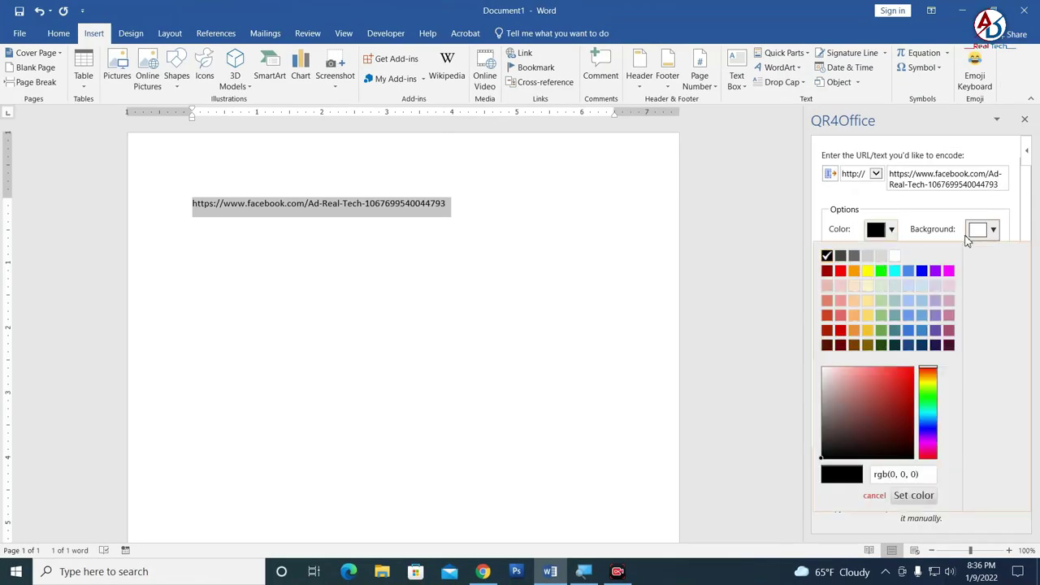
left_click(995, 234)
left_click(910, 223)
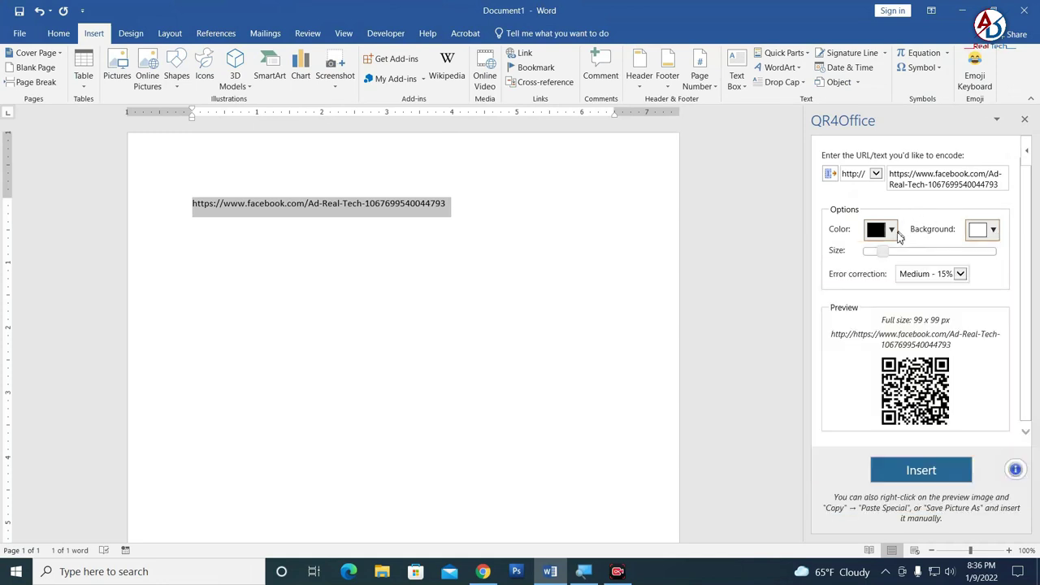
left_click_drag(884, 258, 891, 254)
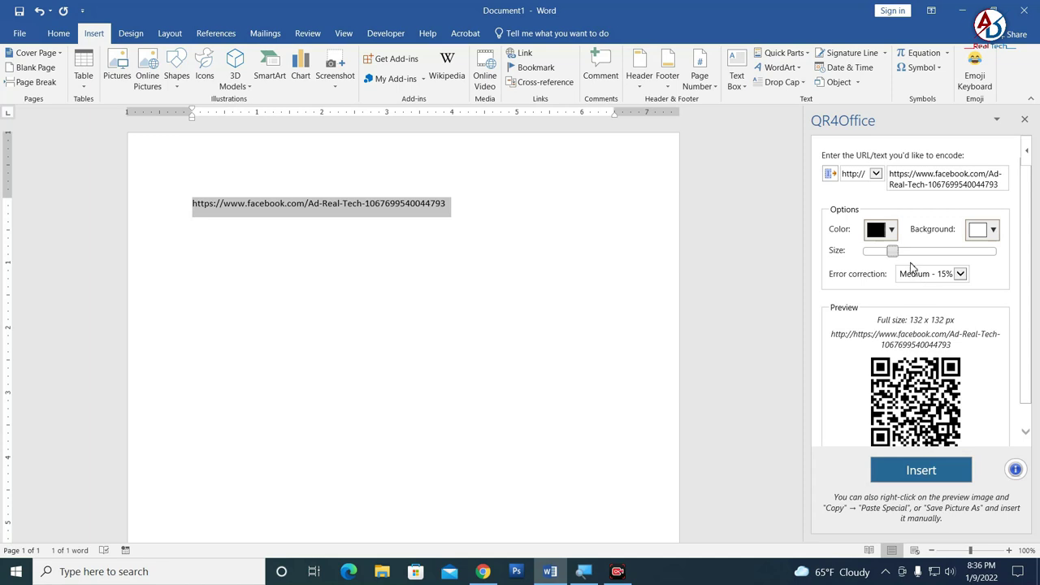
left_click(909, 253)
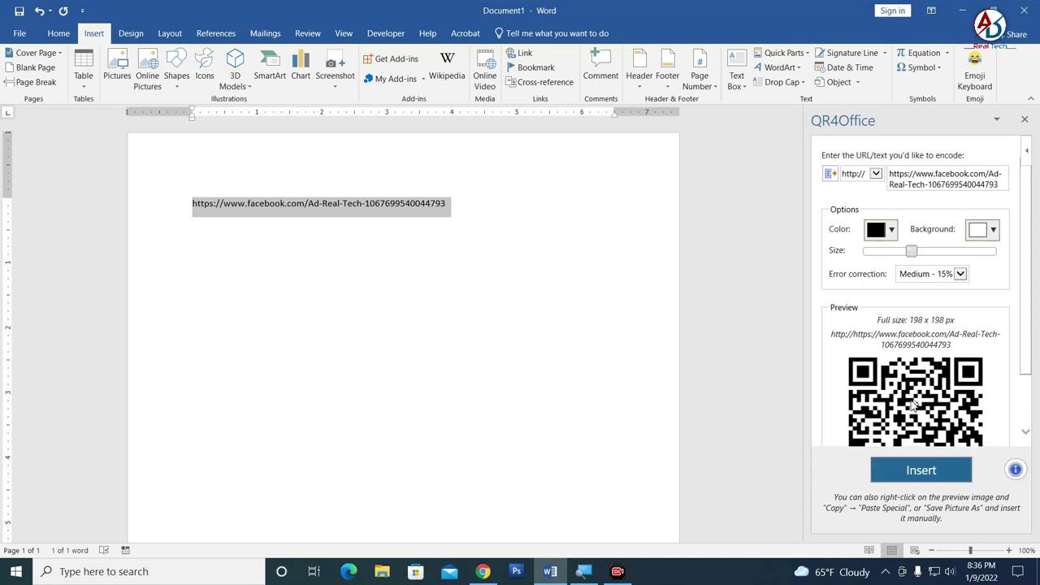
left_click(922, 473)
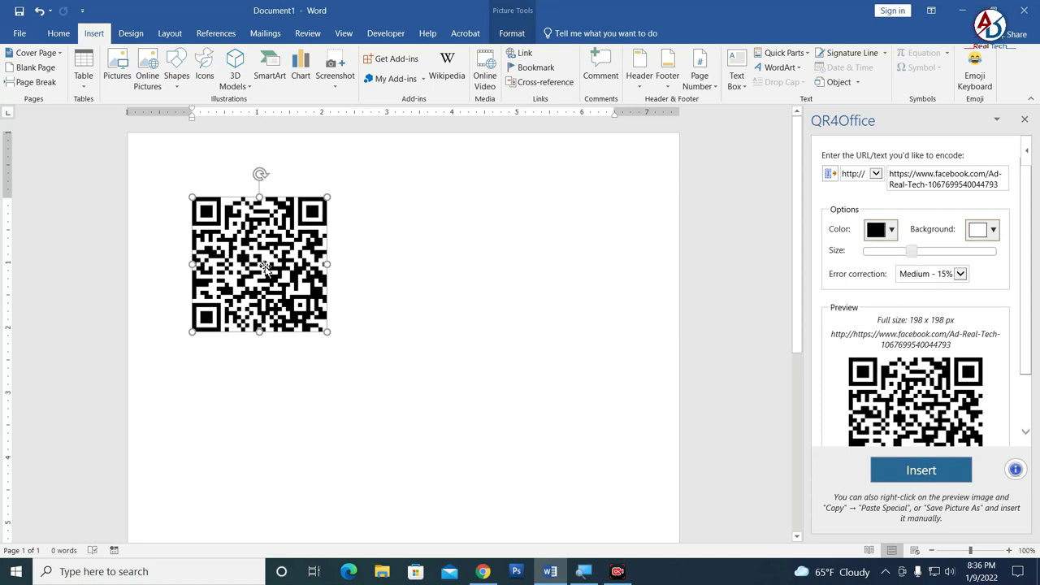
Set the QR code's wrapping to In Front of Text and close QR4Office.
left_click(512, 33)
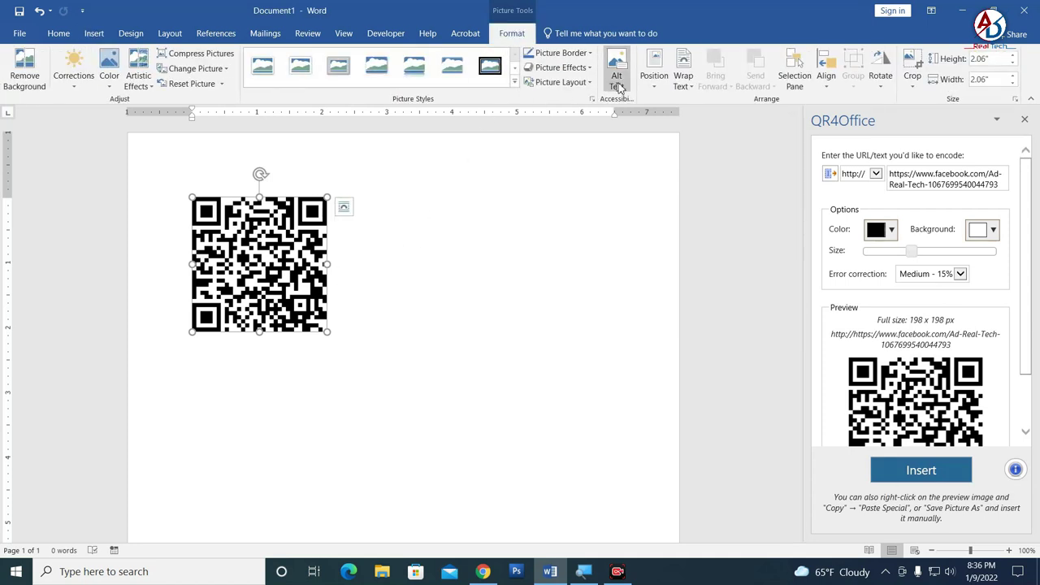
left_click(682, 82)
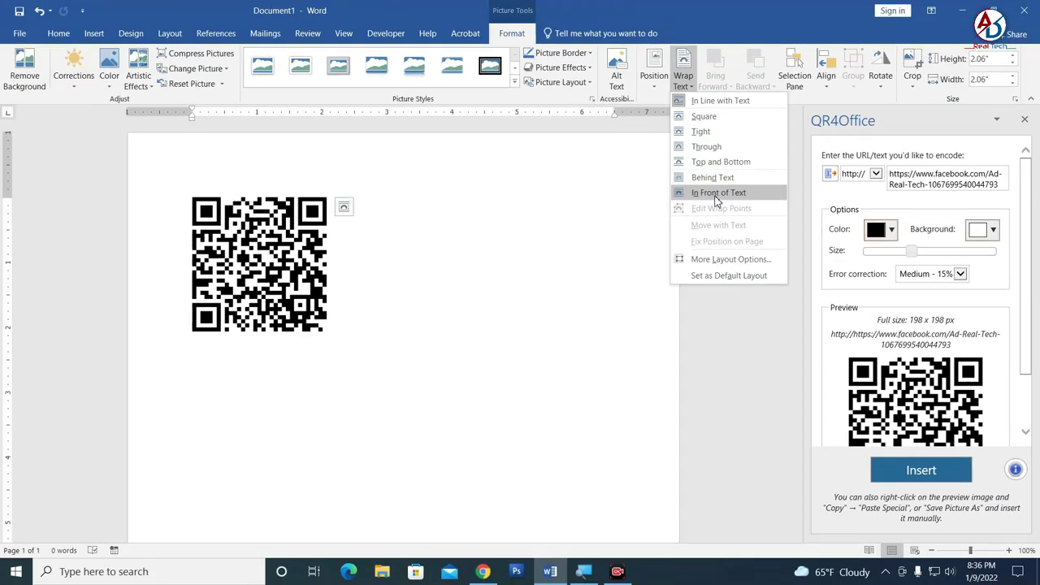
left_click(716, 195)
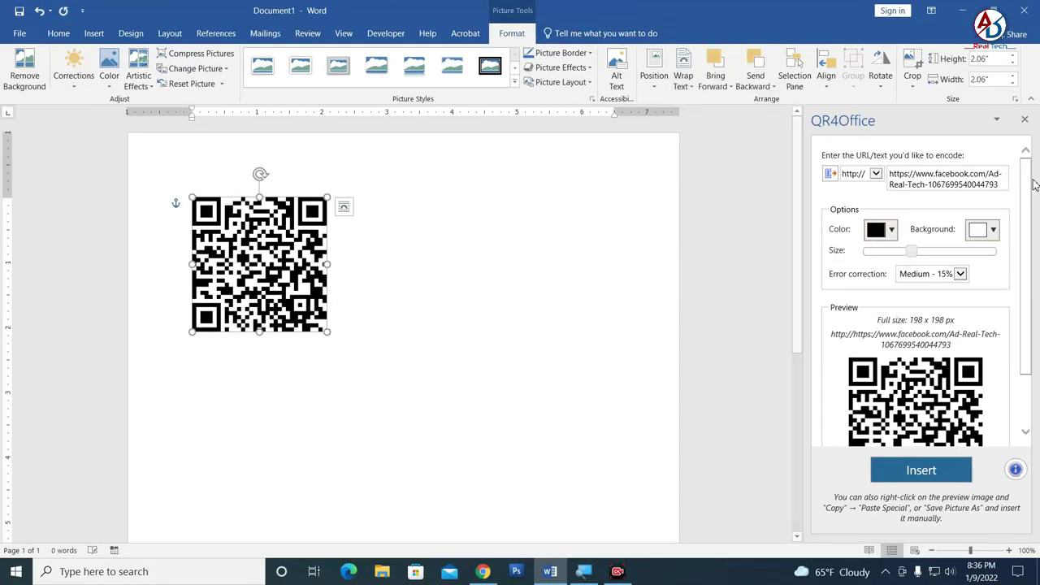
left_click(1023, 120)
Drag the QR code right and down on the page, then delete it.
left_click_drag(425, 272, 487, 303)
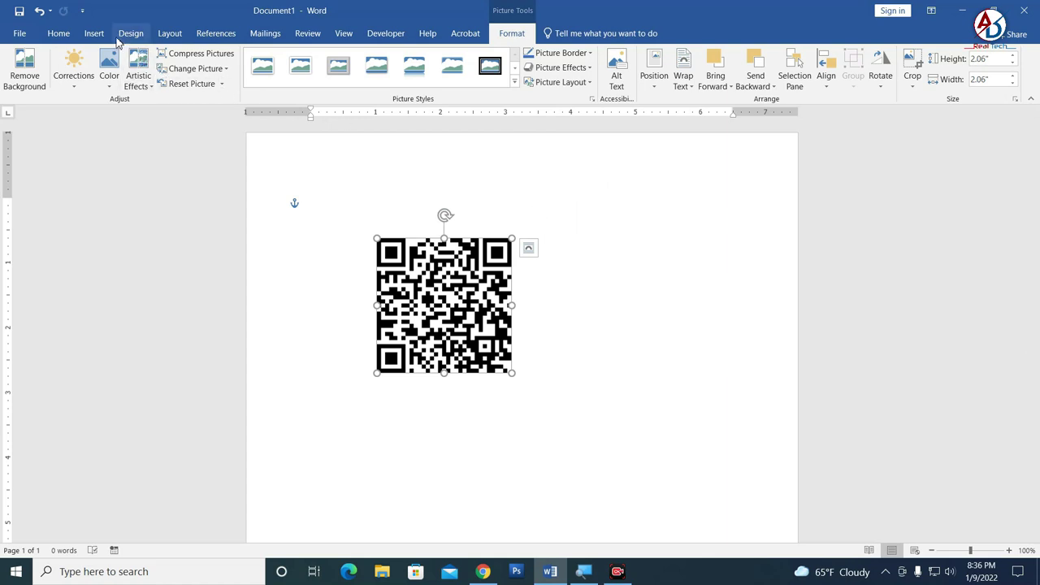
left_click(108, 35)
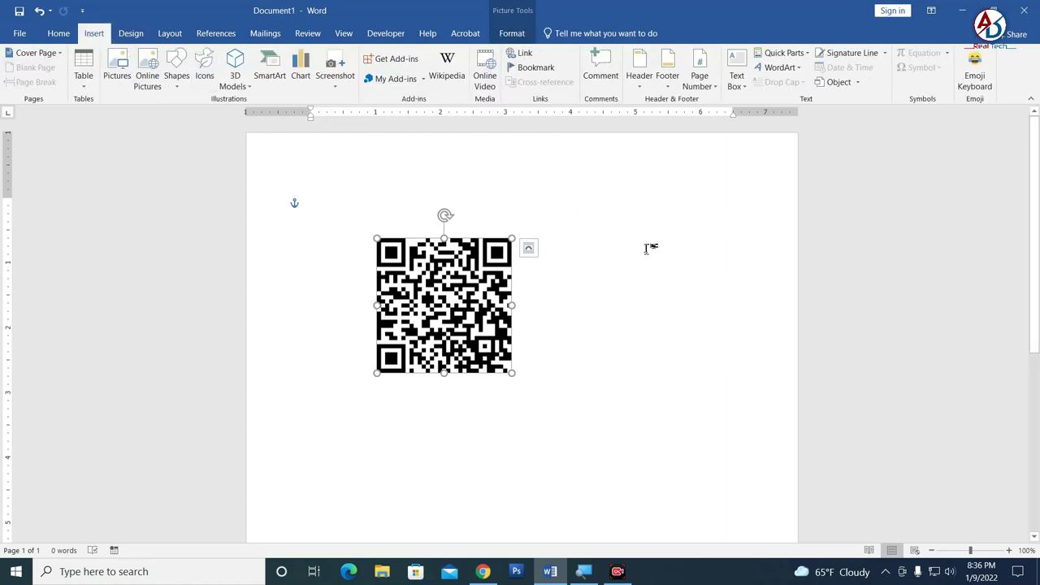
left_click_drag(414, 266, 500, 260)
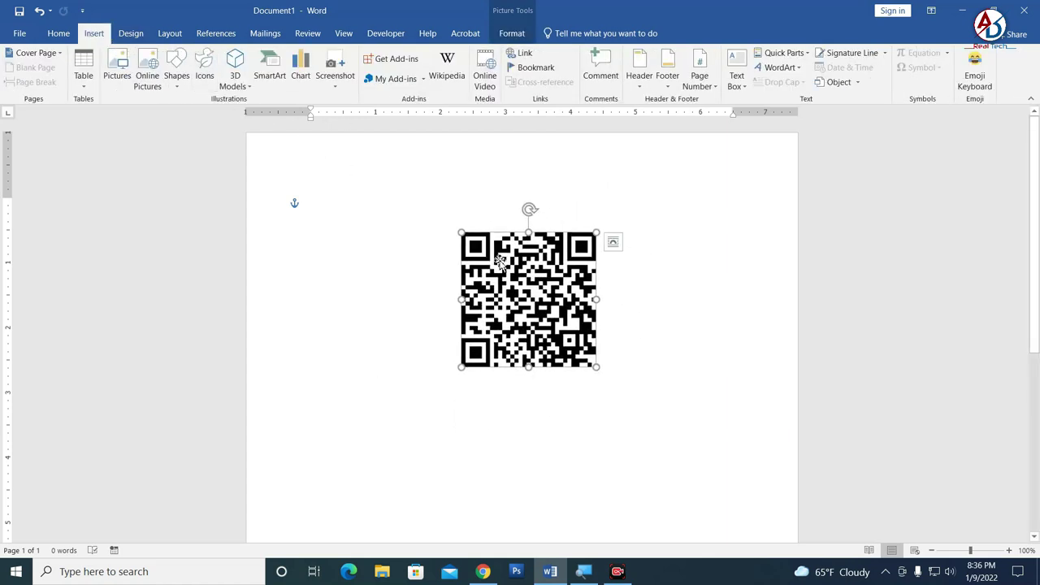
key("Delete")
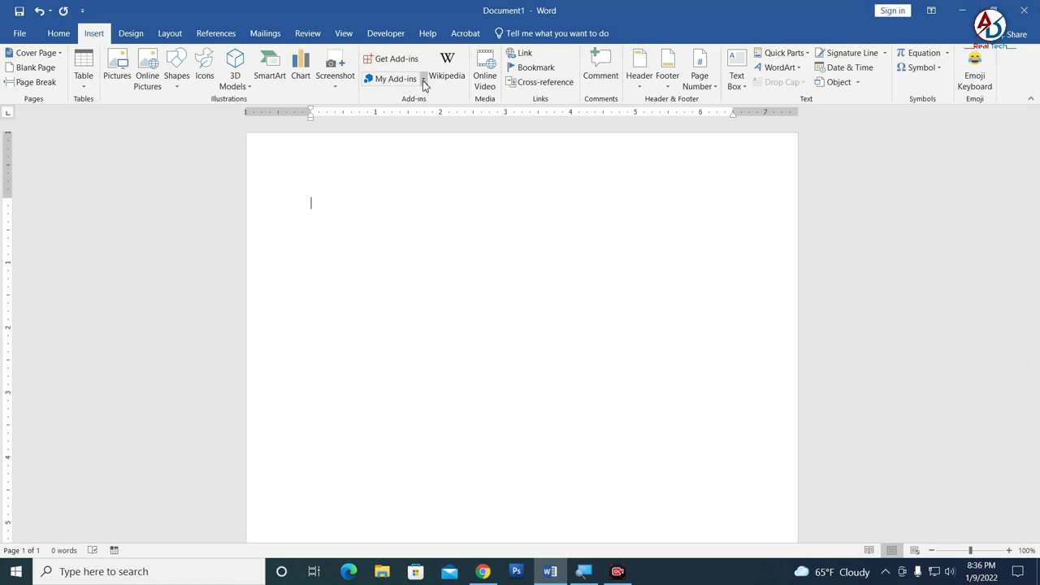
Show the My Add-ins dropdown listing QR4Office, Translator and ConnectCode Barcode Fonts Encoder.
left_click(423, 80)
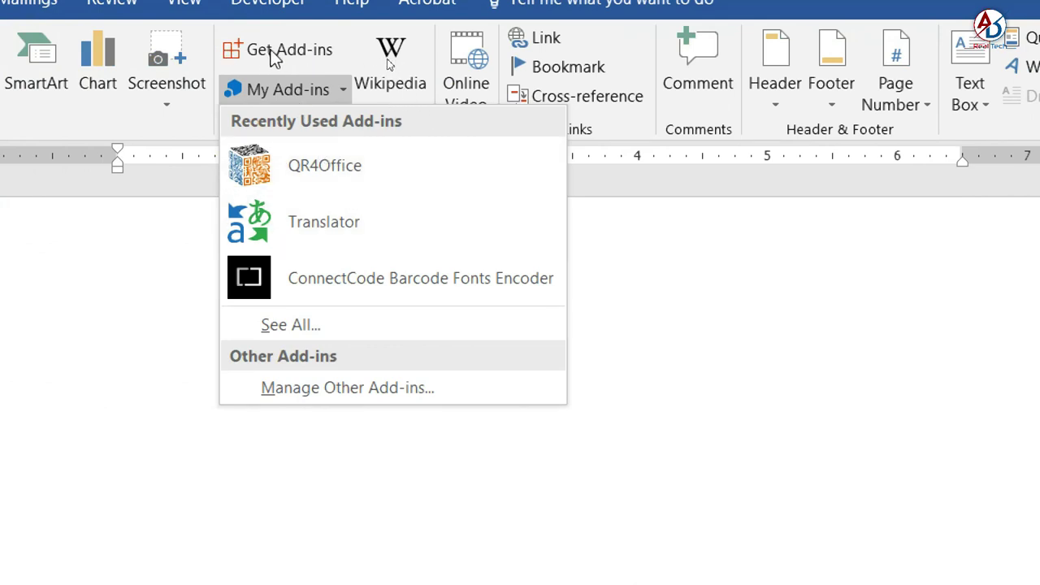
left_click(270, 49)
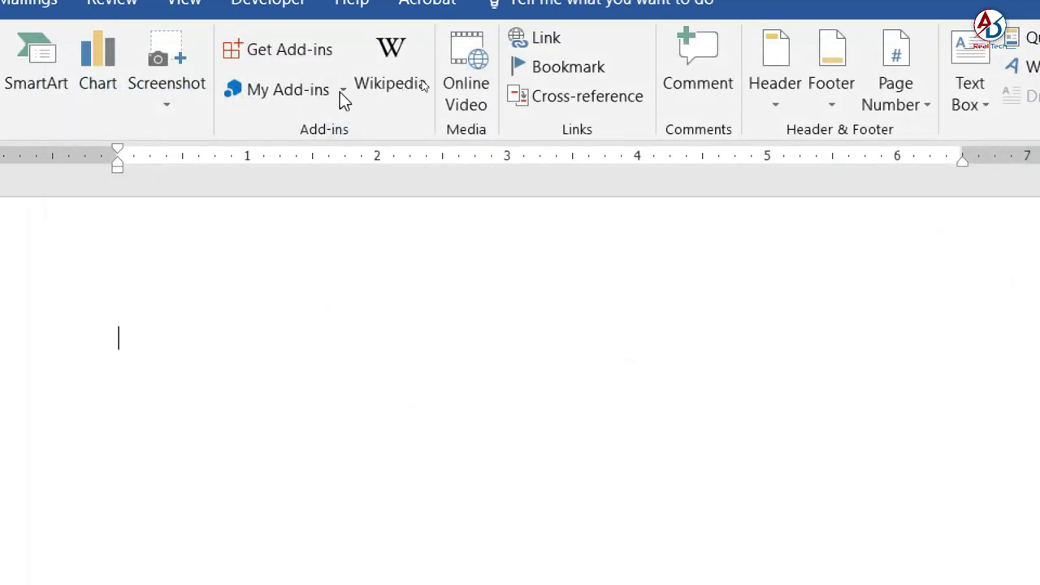
left_click(343, 92)
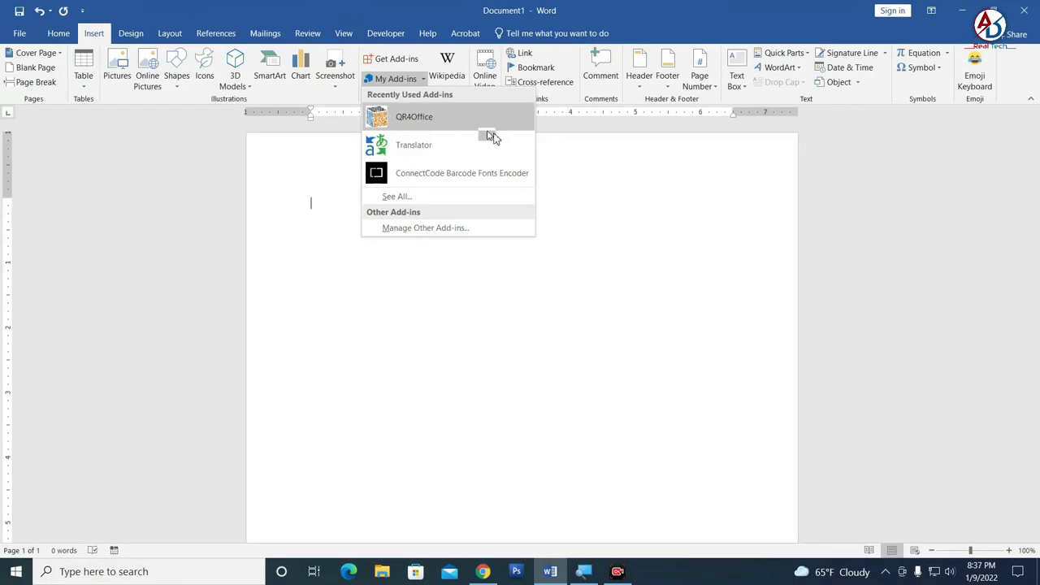
Browse the Office Add-ins store list, then close it to return to the blank document.
left_click(389, 61)
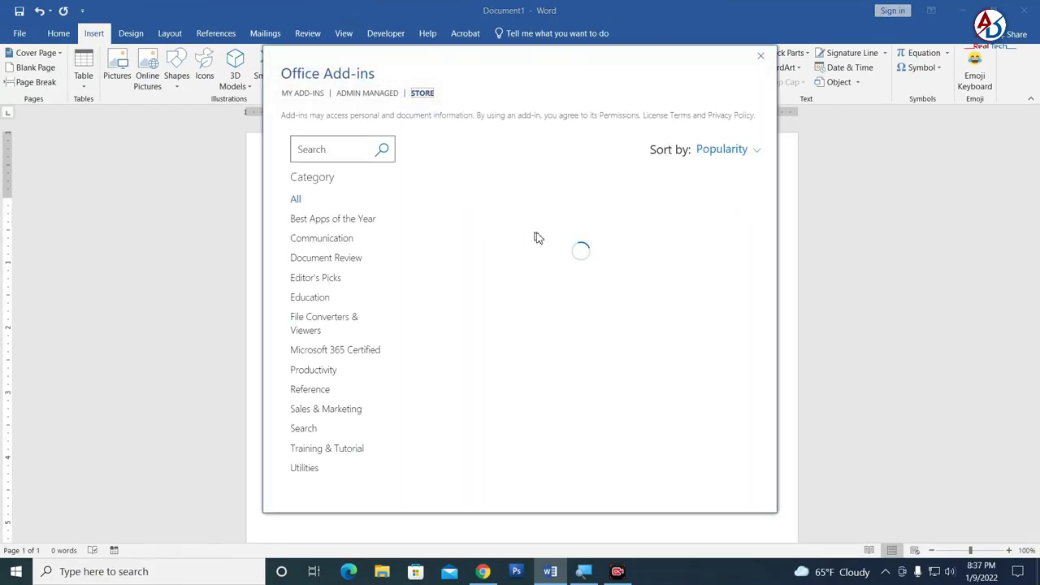
mouse_move(771, 221)
left_mouse_down()
mouse_move(788, 359)
mouse_move(772, 473)
left_mouse_up()
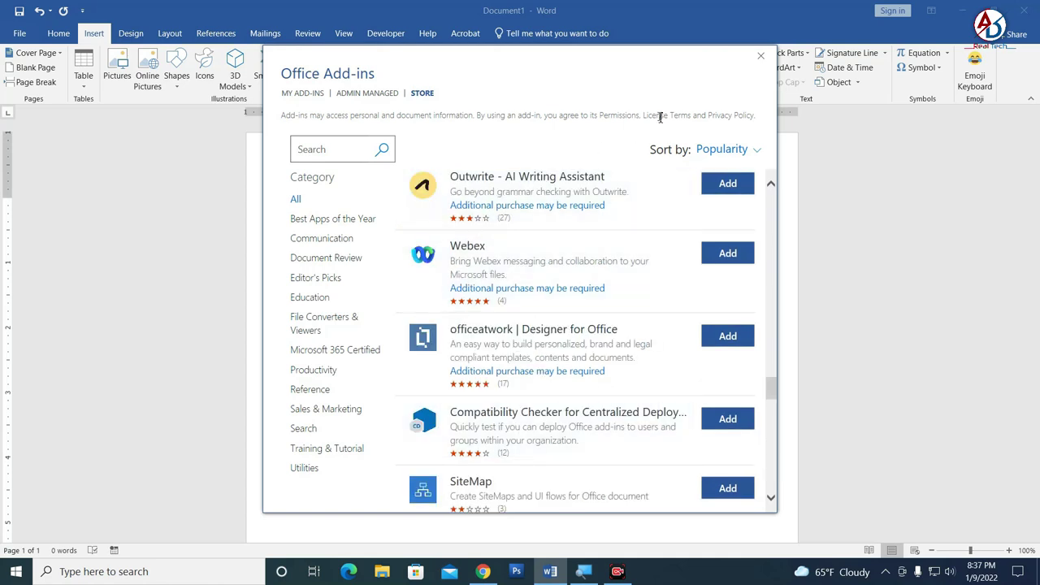
left_click(758, 57)
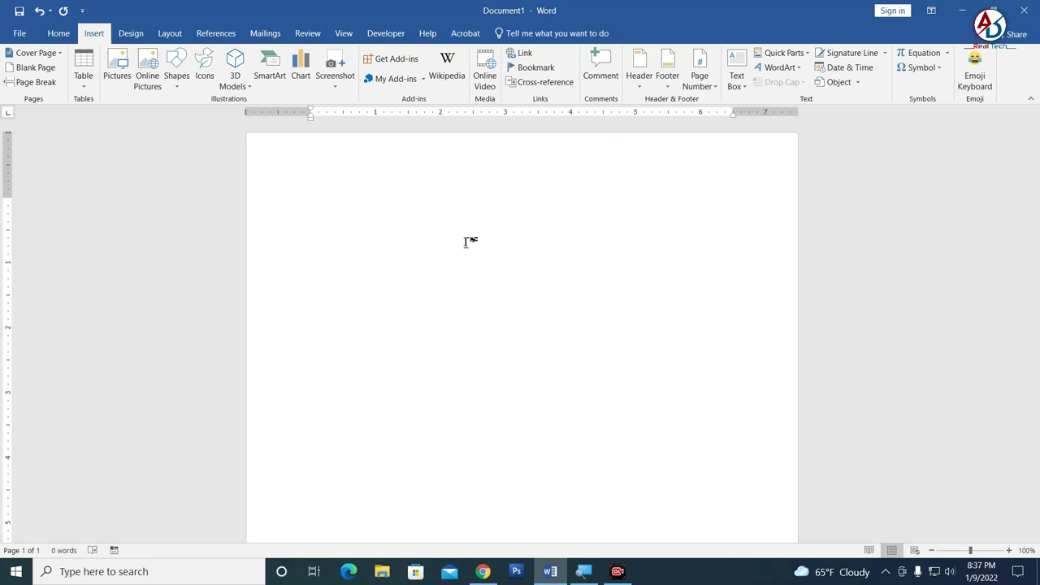
Search the Wikipedia add-in for 'bb ki vines'.
left_click(445, 77)
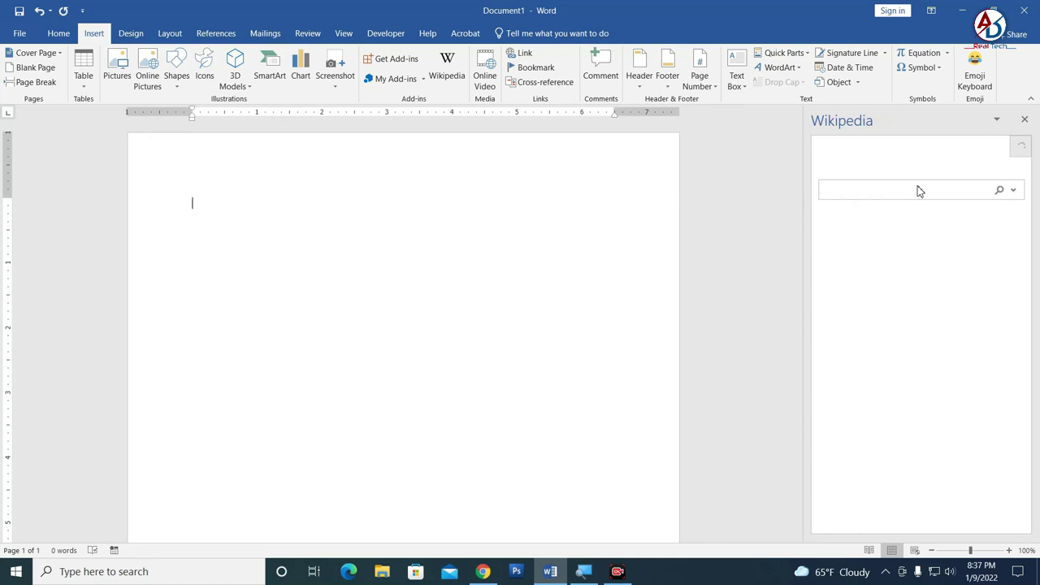
left_click(866, 192)
type("bb ki vines")
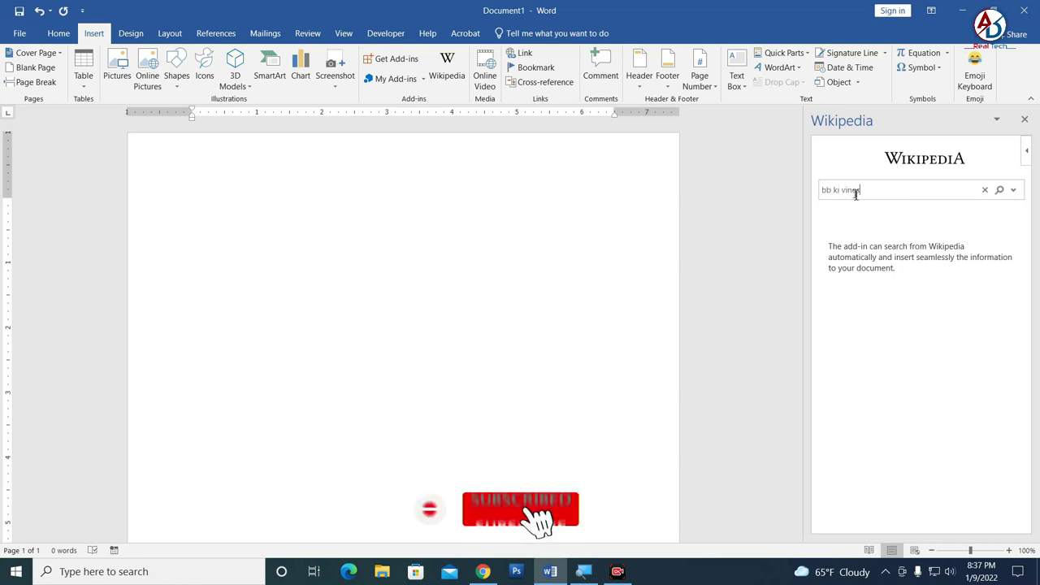
key("Return")
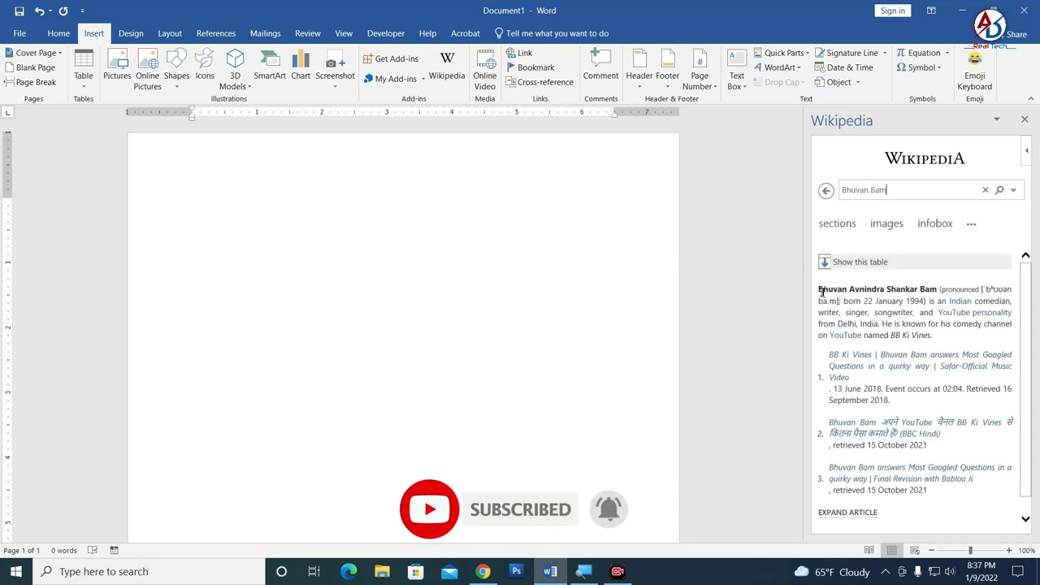
Copy the article's introduction through its third reference from the Wikipedia pane.
scroll(915, 321, "down", 1)
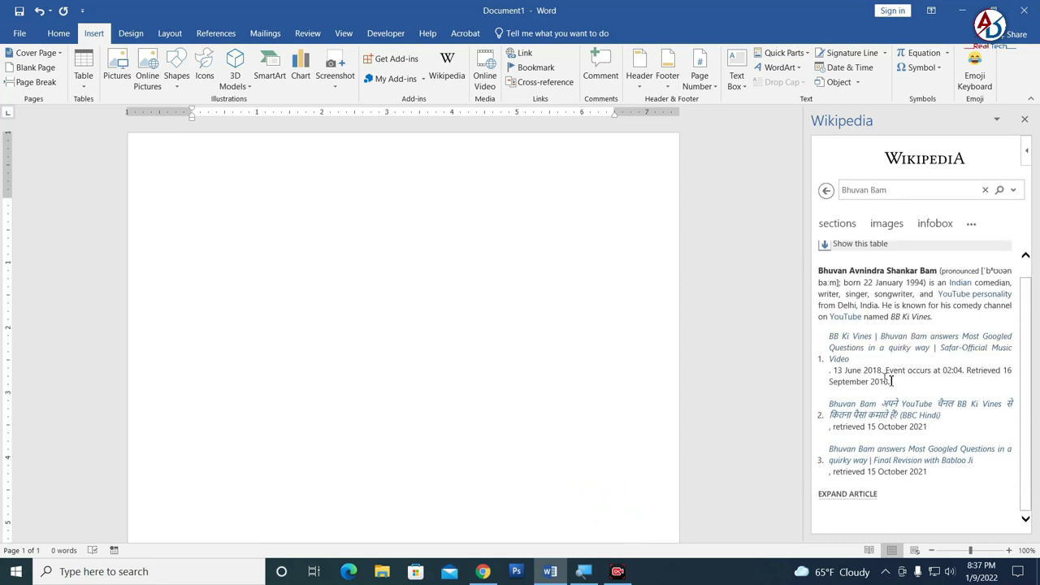
scroll(1028, 321, "up", 1)
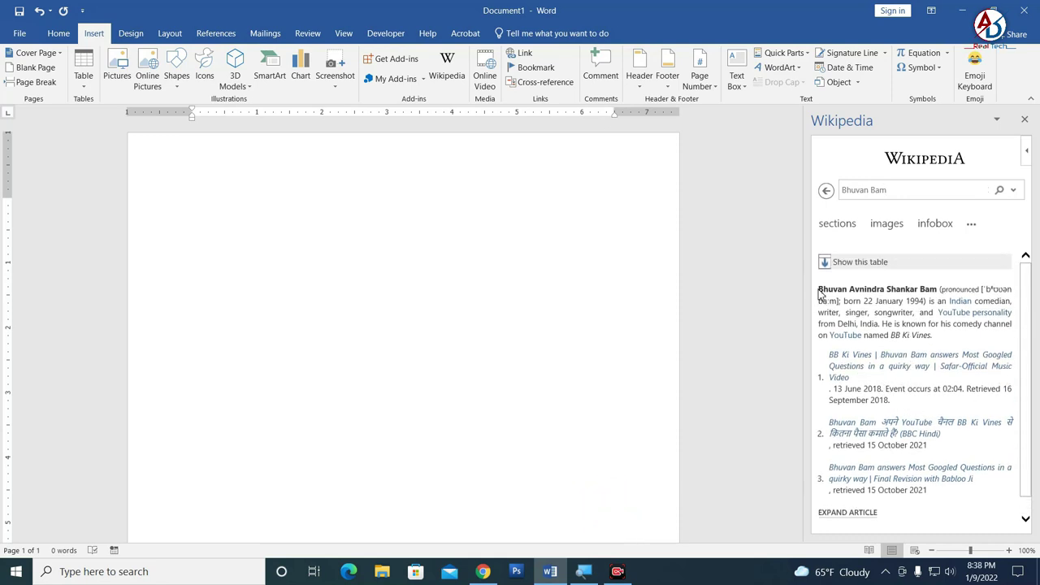
left_click_drag(820, 289, 923, 504)
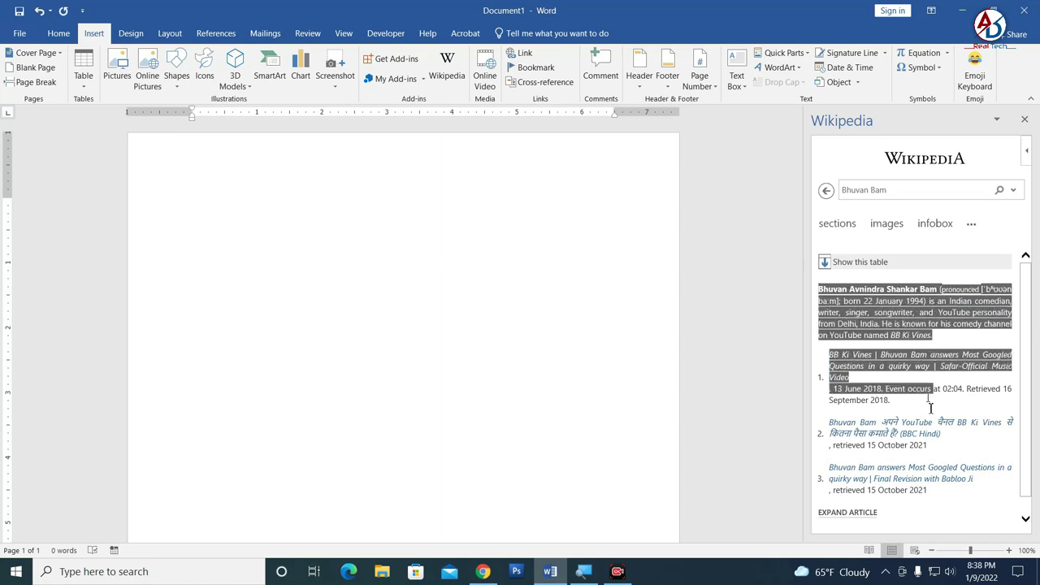
right_click(923, 504)
left_click(926, 494)
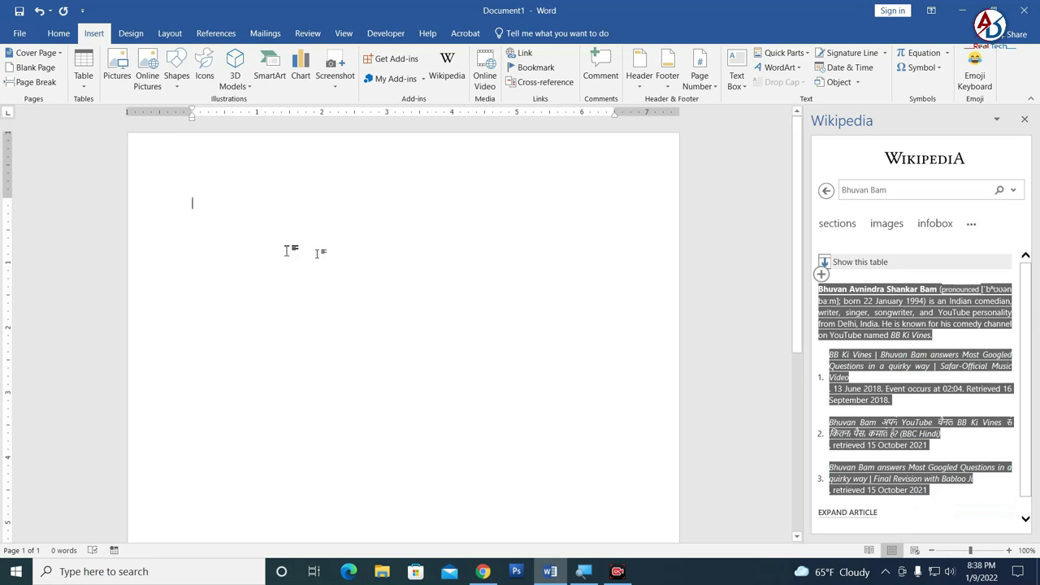
Paste the article text with Keep Source Formatting, close the Wikipedia pane, and select the 108-word text.
right_click(239, 249)
left_click(266, 308)
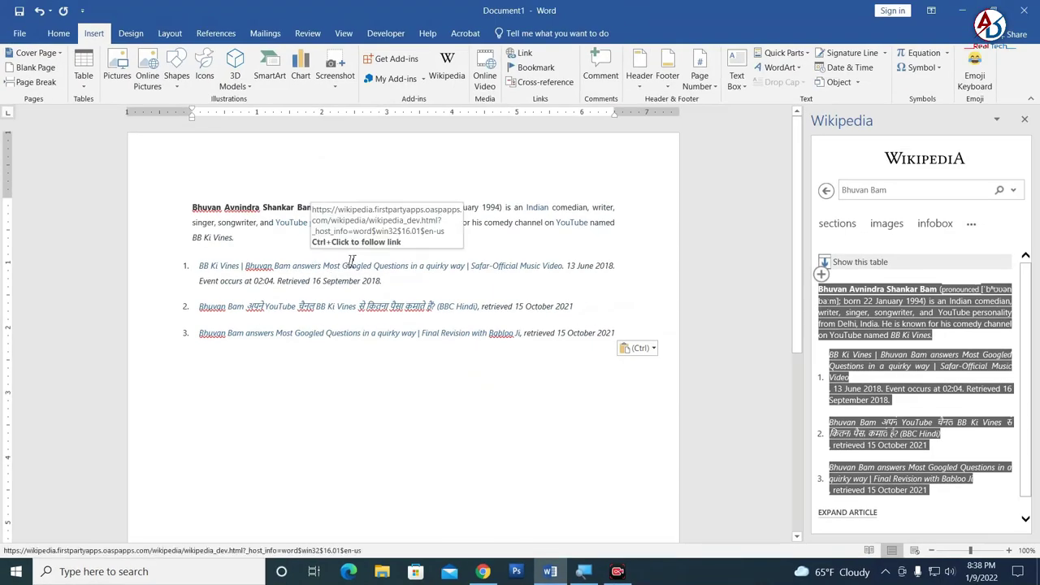
left_click(1024, 120)
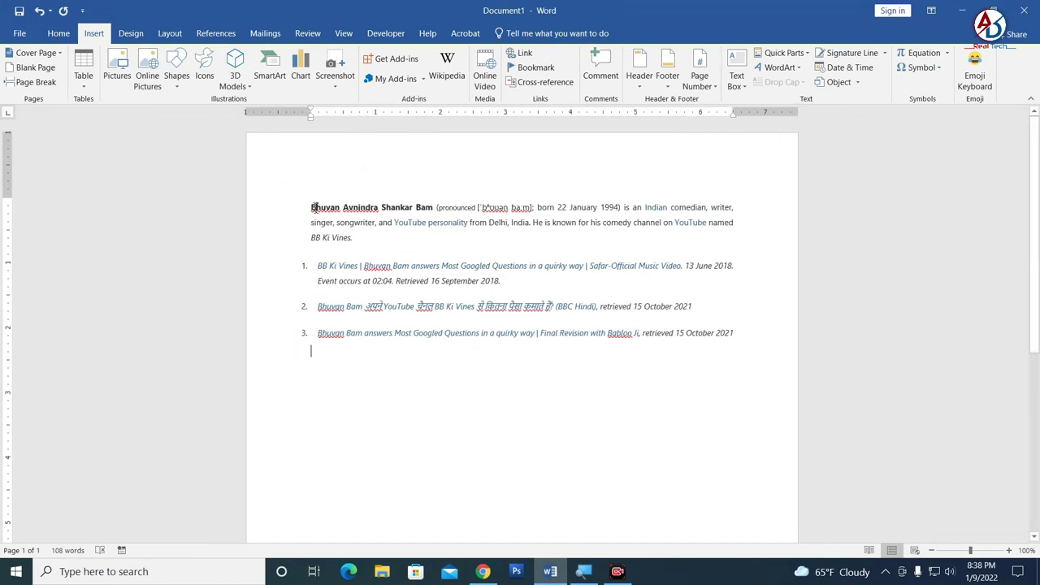
mouse_move(314, 207)
left_mouse_down()
mouse_move(396, 276)
mouse_move(751, 331)
left_mouse_up()
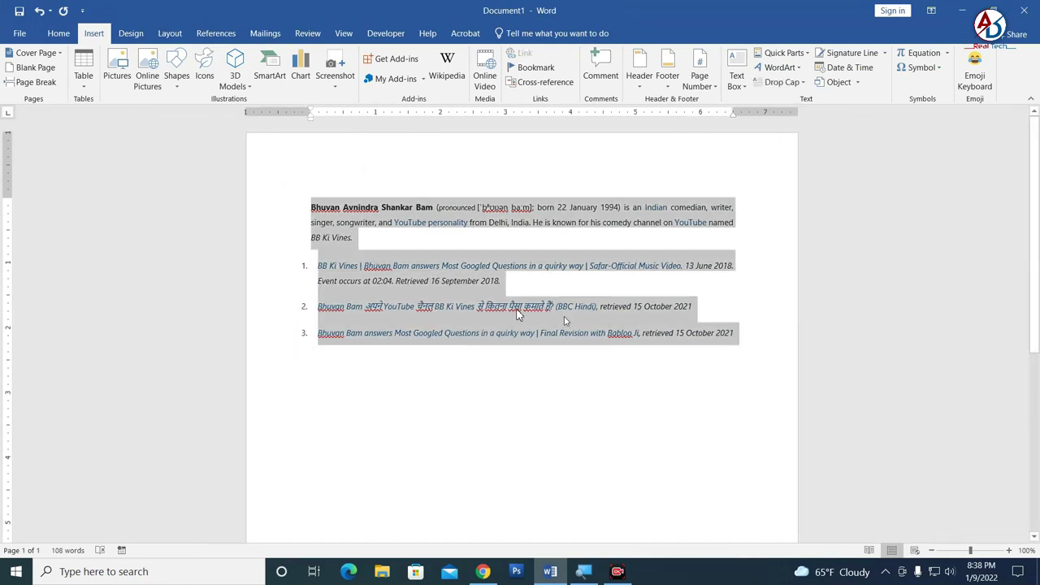
left_click(714, 375)
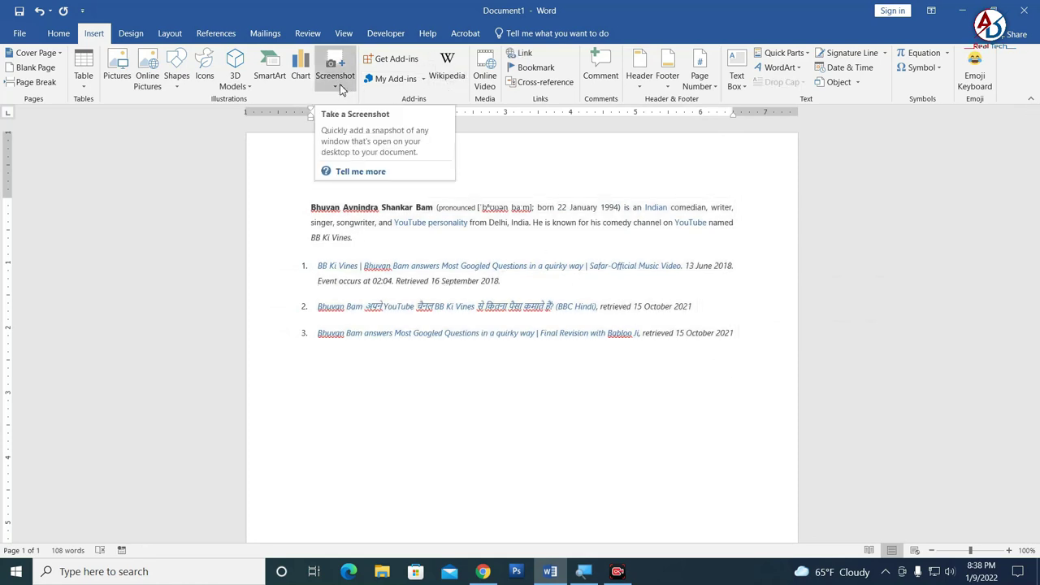